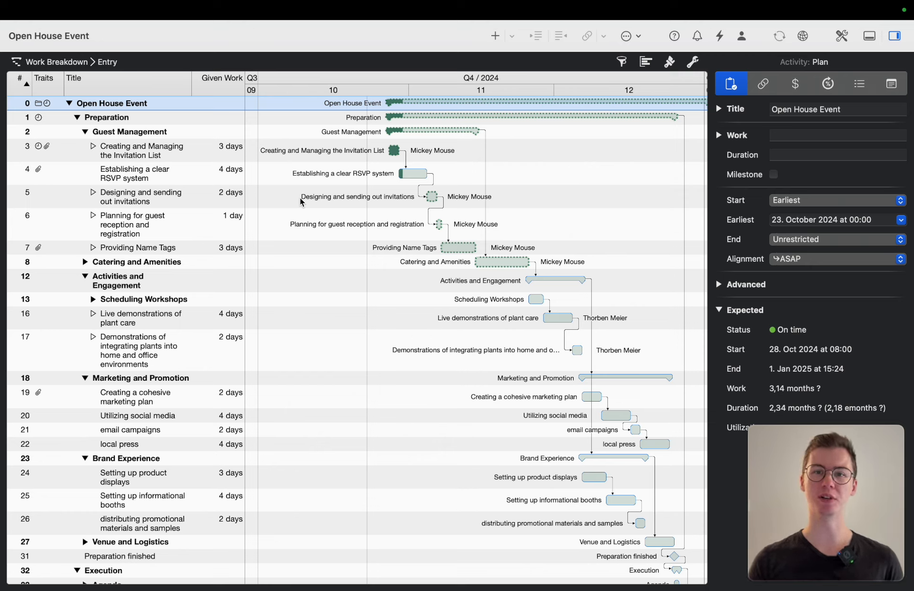
Step: Open the Budget/Cost Overview report for the project and look over its chart
{"action": "left_click", "coordinate": [68, 65]}
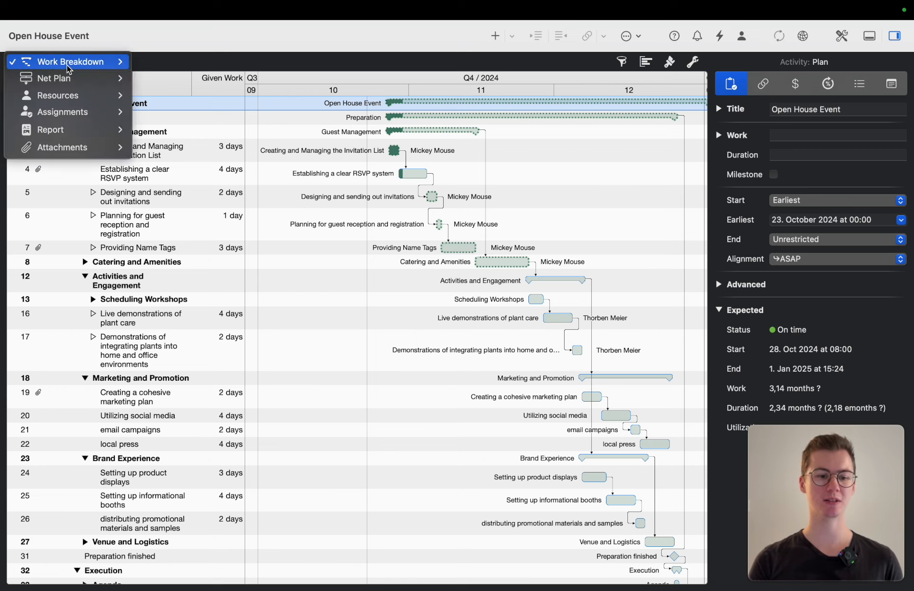
{"action": "mouse_move", "coordinate": [75, 132]}
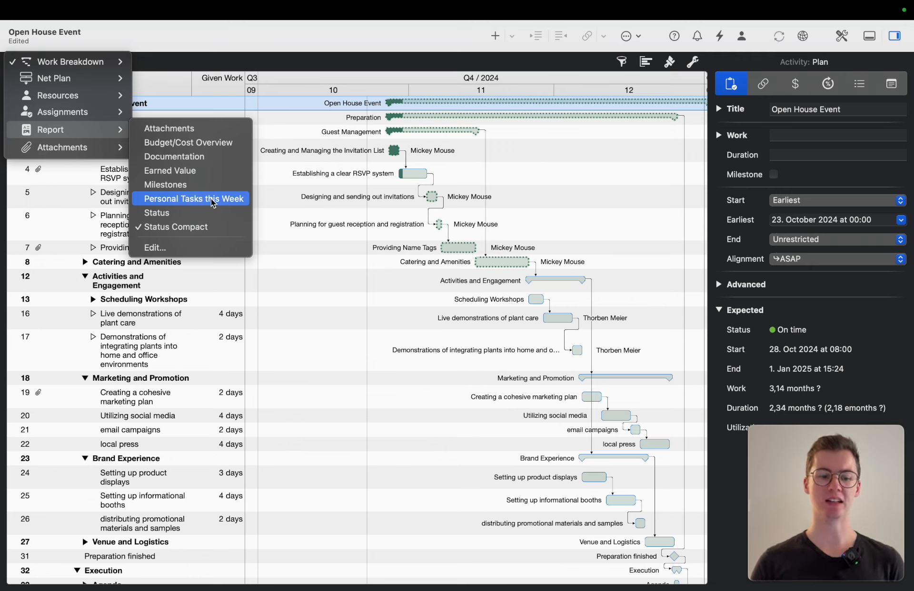
{"action": "left_click", "coordinate": [243, 148]}
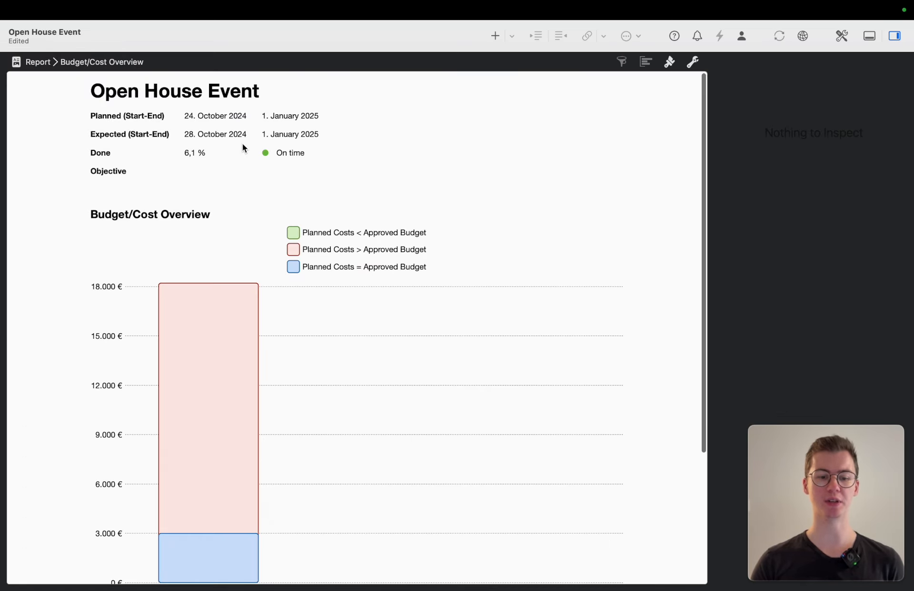
{"action": "scroll", "coordinate": [295, 356], "scroll_direction": "down", "scroll_amount": 4}
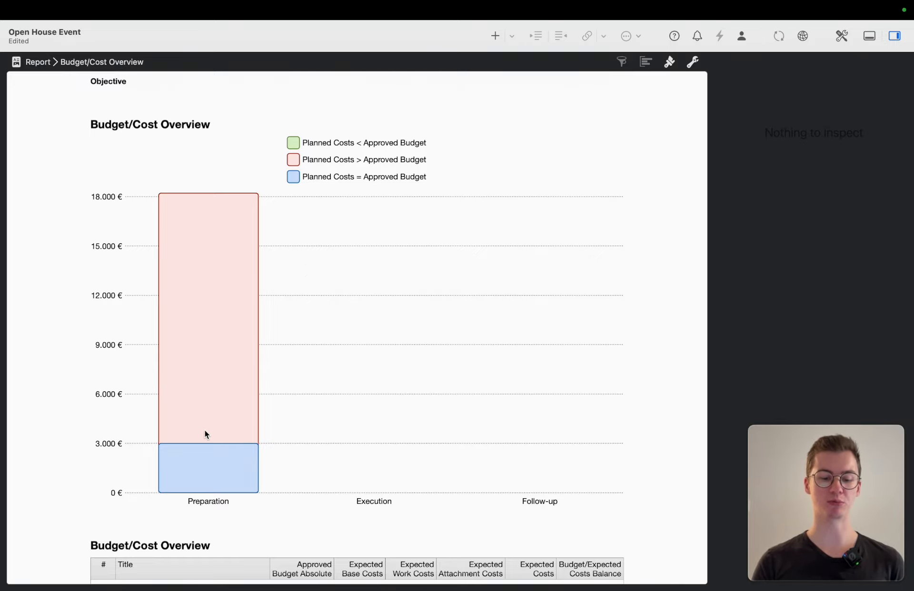
{"action": "scroll", "coordinate": [204, 431], "scroll_direction": "up", "scroll_amount": 2}
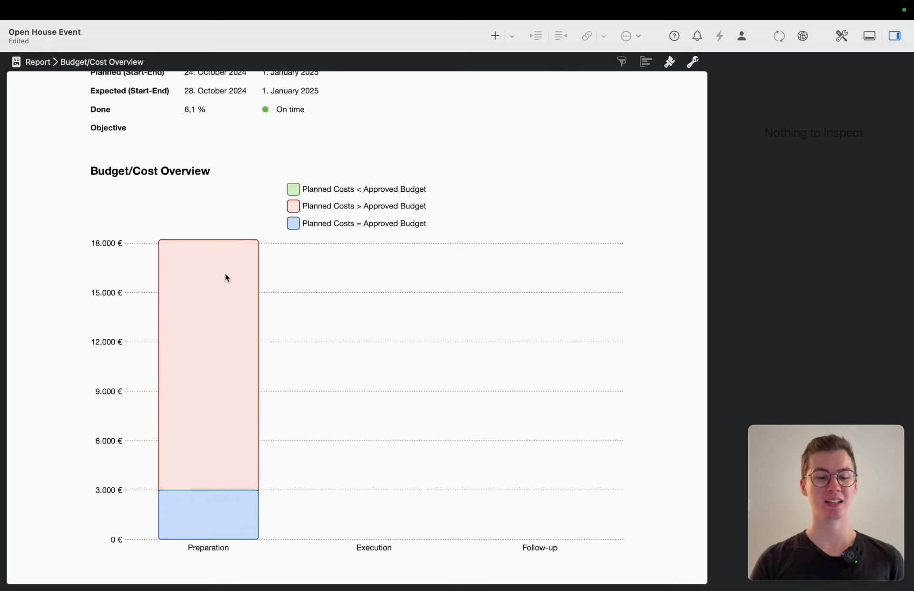
Step: Delete the Budget/Cost Overview chart module from the report, leaving the table module in place
{"action": "left_click", "coordinate": [341, 268]}
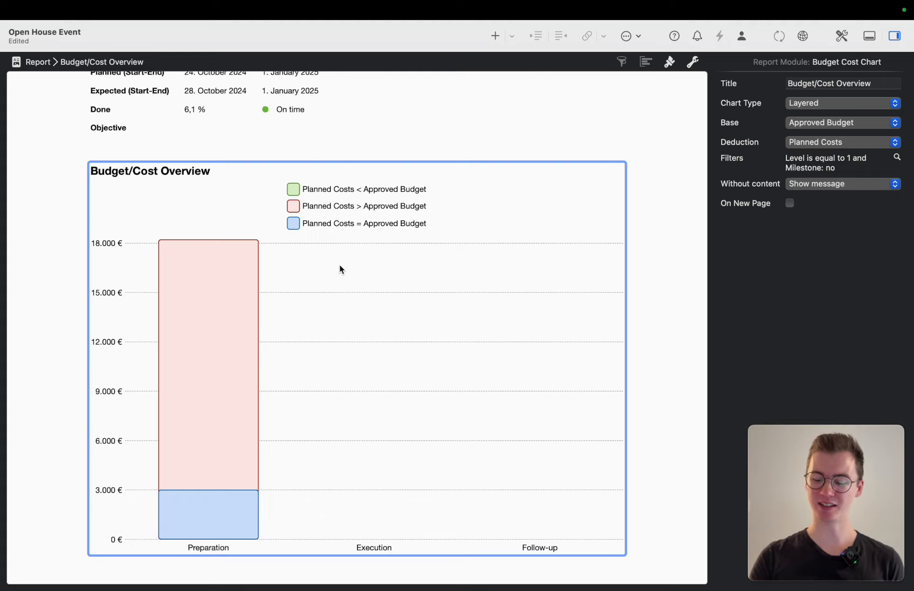
{"action": "key", "text": "BackSpace"}
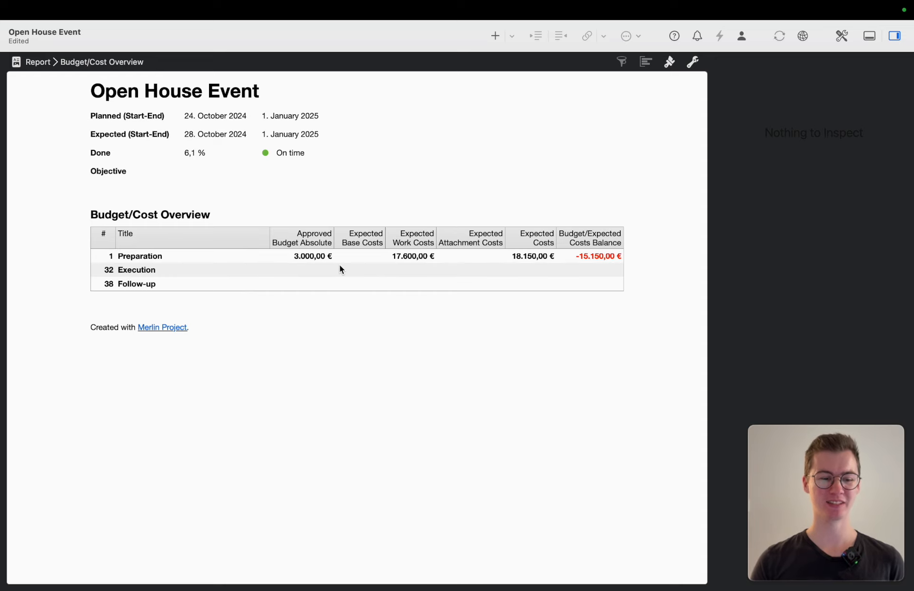
Step: Add a Text module below the Budget/Cost Overview table and title it "Executive Summary"
{"action": "left_click", "coordinate": [194, 216]}
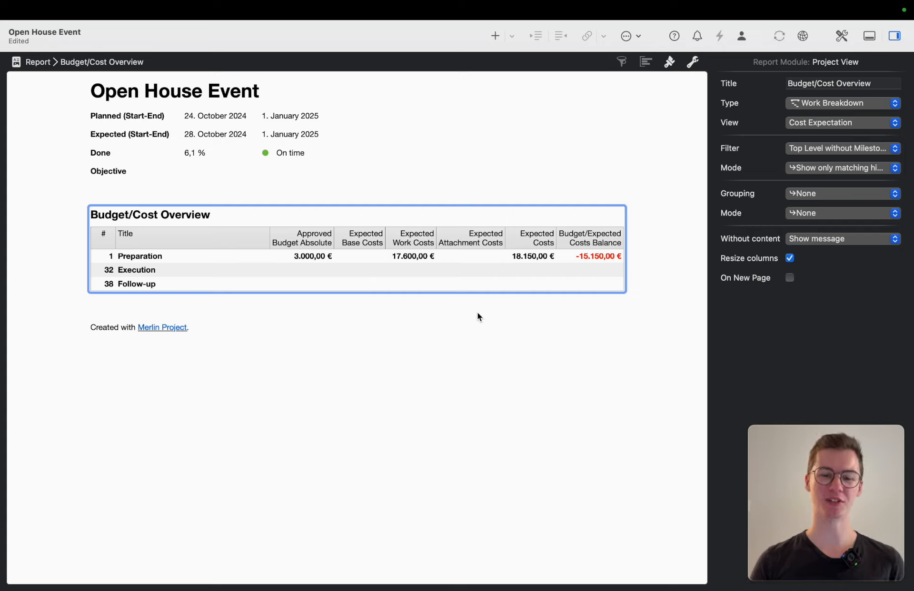
{"action": "left_click", "coordinate": [495, 37]}
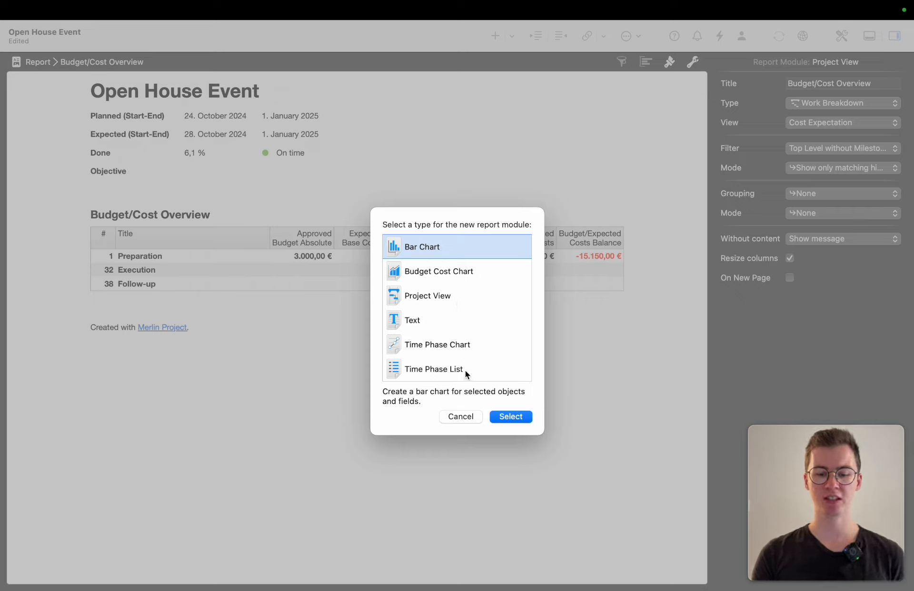
{"action": "left_click", "coordinate": [459, 320]}
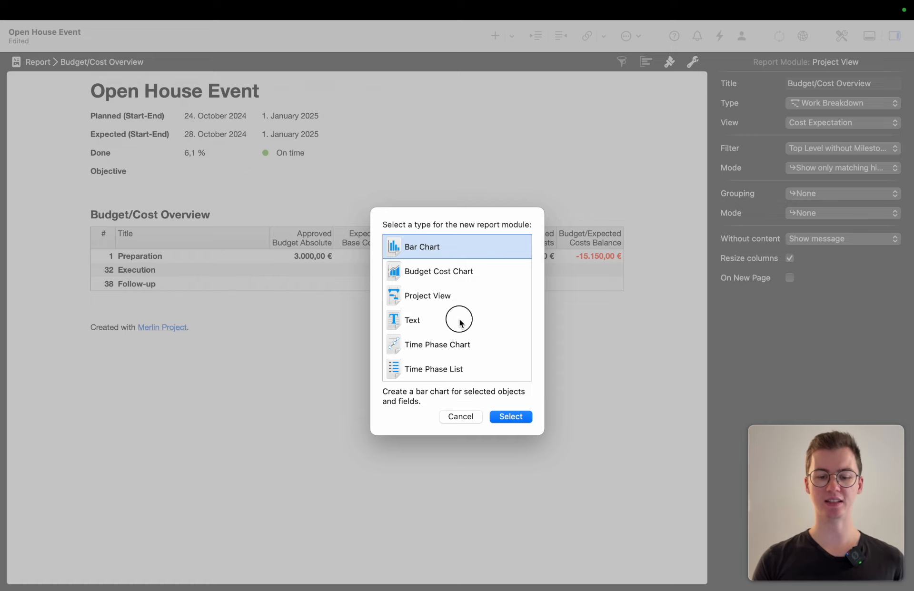
{"action": "key", "text": "Return"}
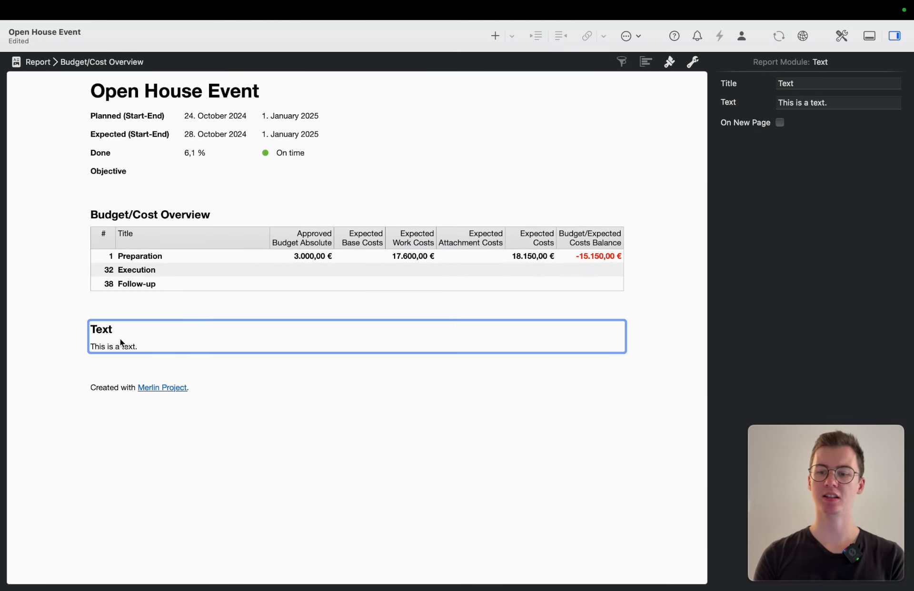
{"action": "double_click", "coordinate": [791, 85]}
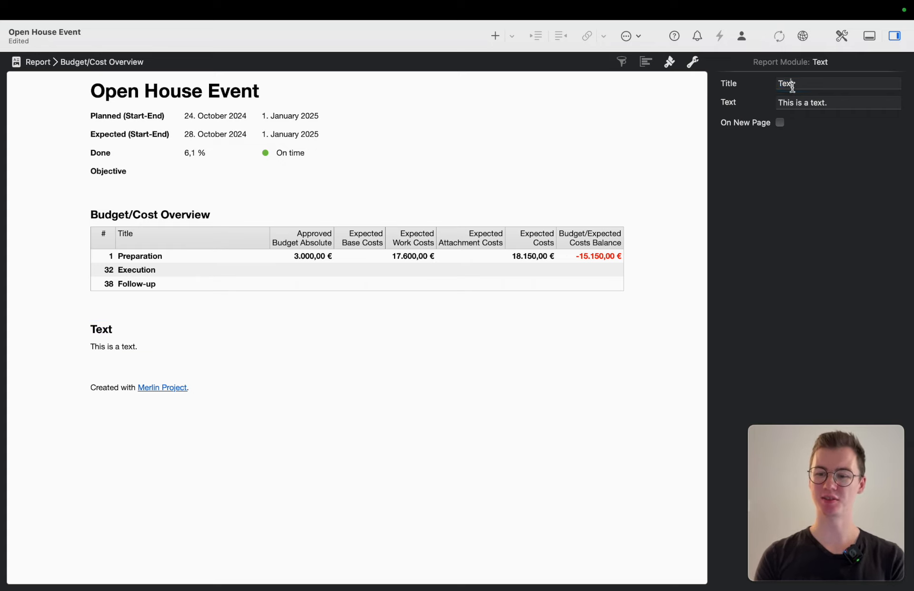
{"action": "key", "text": "shift"}
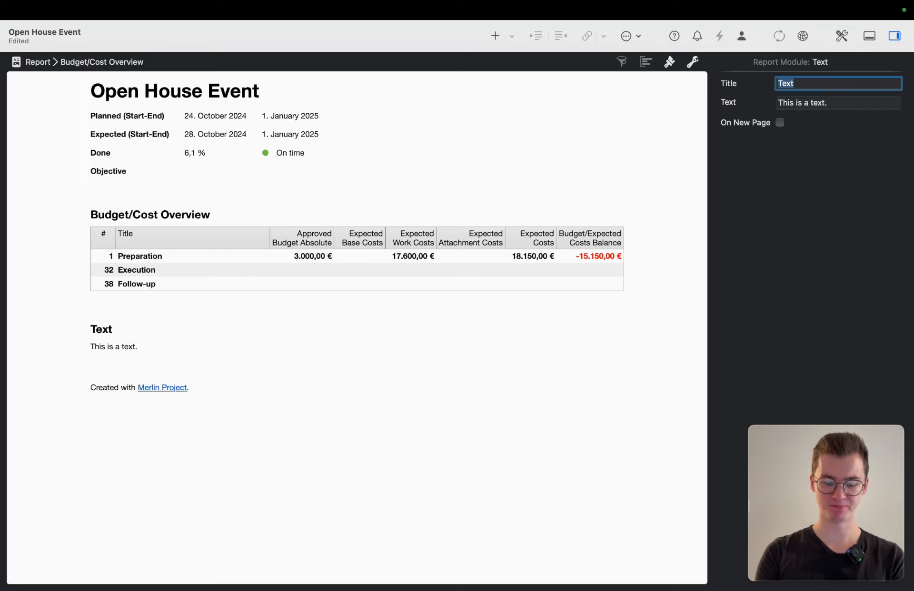
{"action": "type", "text": "Executive Summary"}
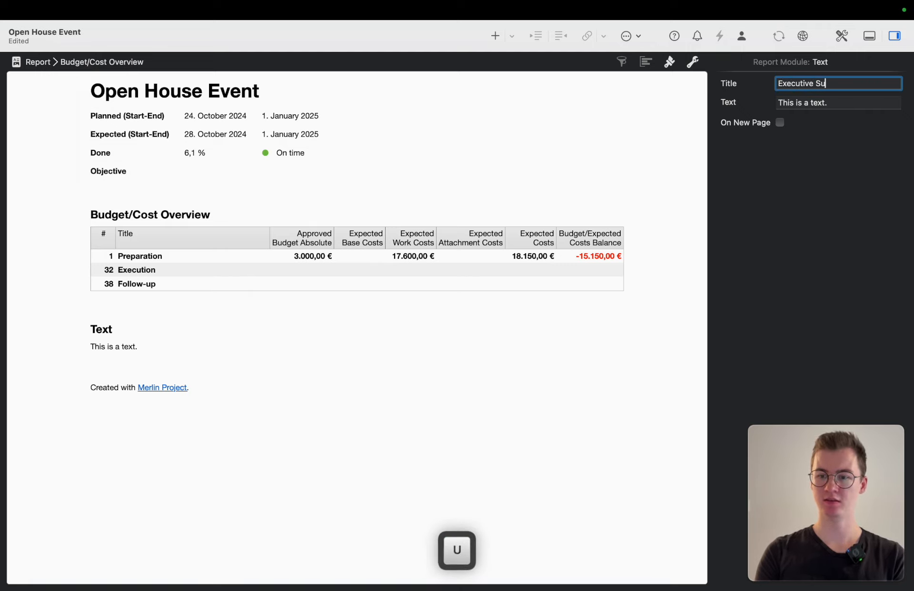
{"action": "key", "text": "Return"}
Step: Set the Executive Summary module's text to "Here are information regarding our current budget plan."
{"action": "triple_click", "coordinate": [808, 104]}
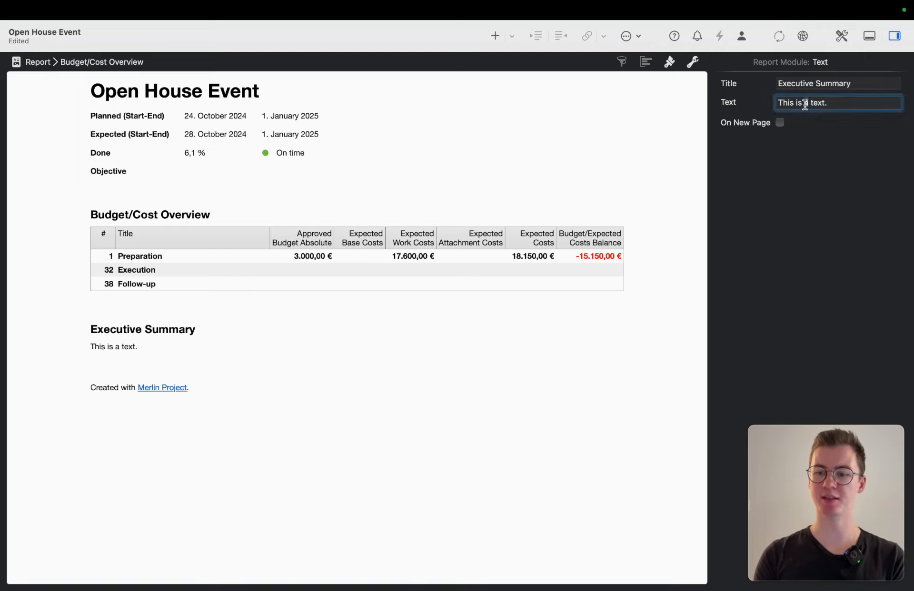
{"action": "type", "text": "Here are informato"}
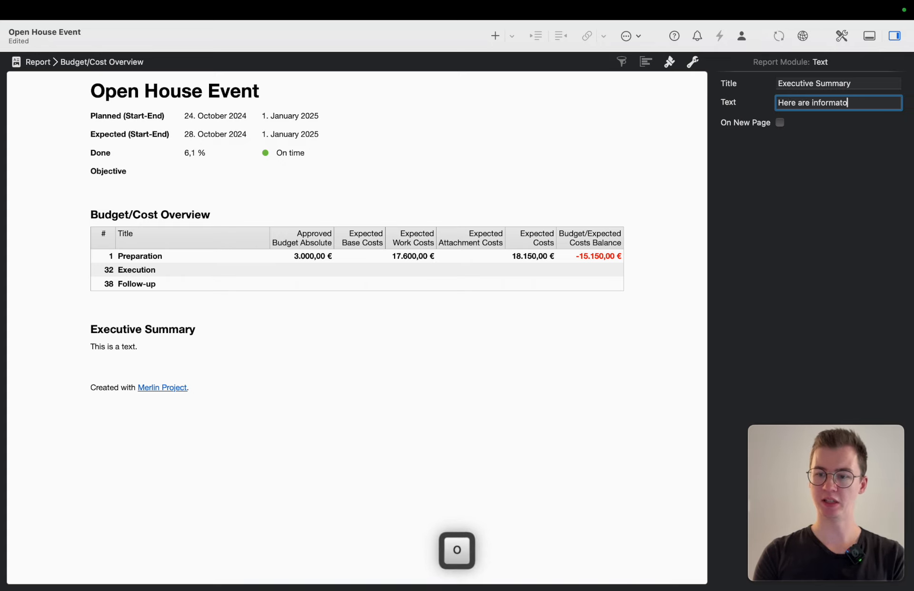
{"action": "key", "text": "BackSpace"}
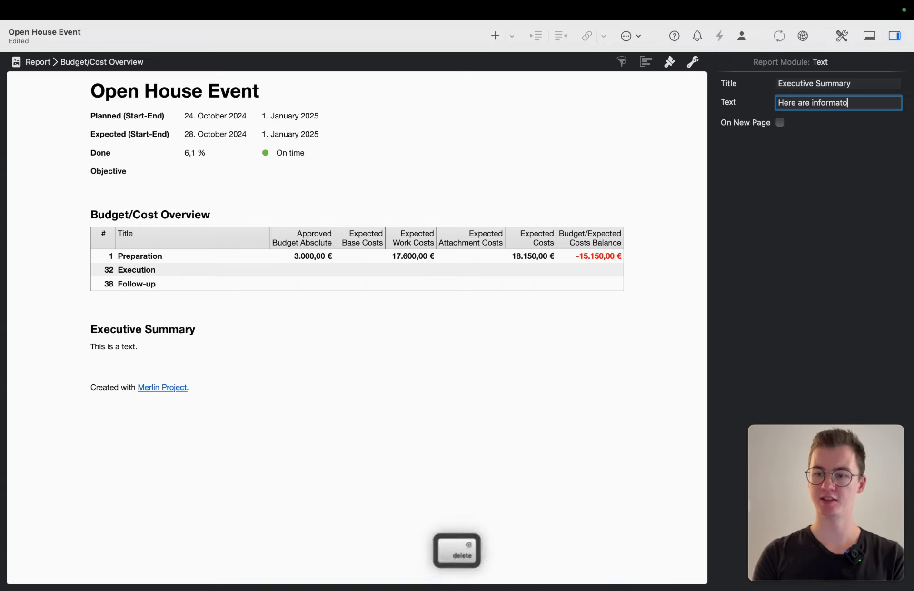
{"action": "type", "text": "ion regardi"}
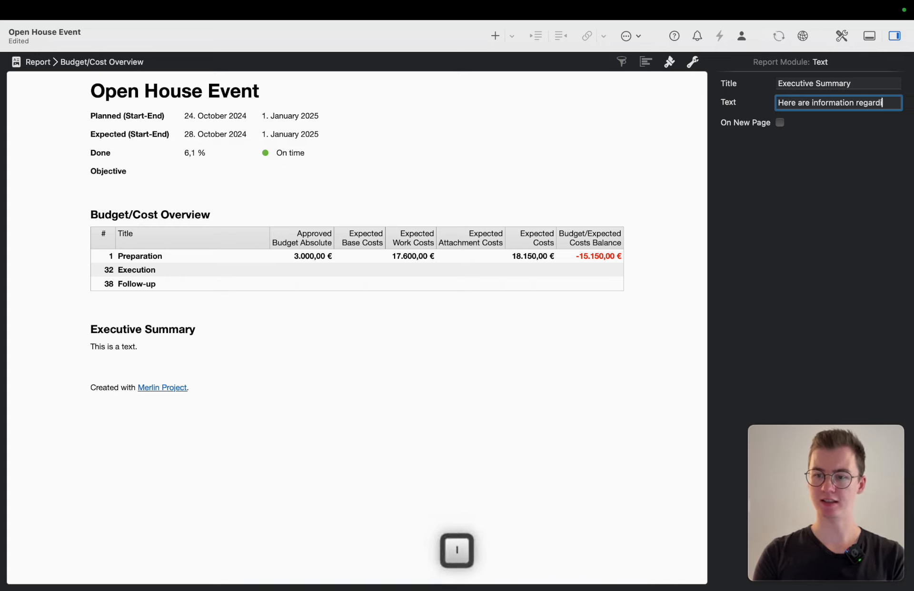
{"action": "type", "text": "ng our cur"}
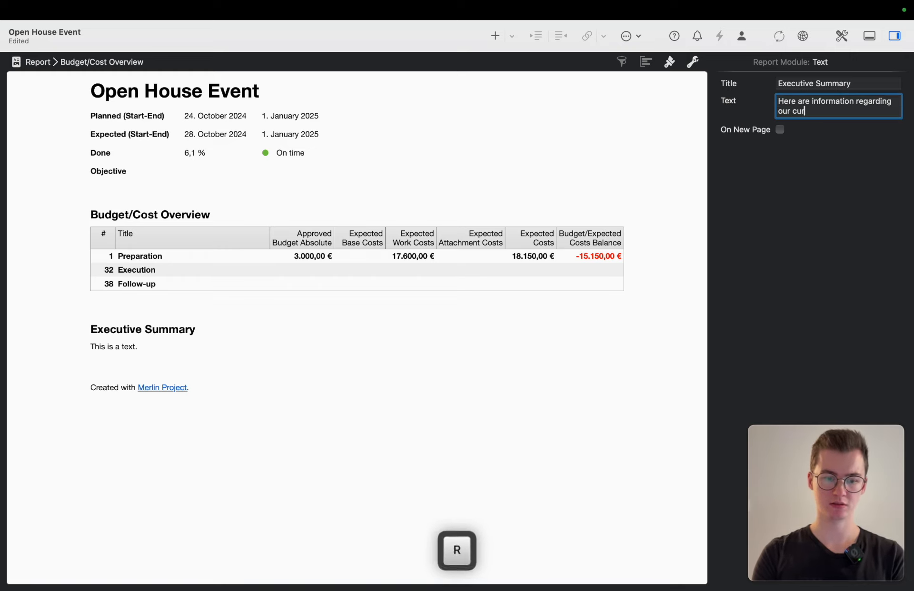
{"action": "type", "text": "rent budget plan."}
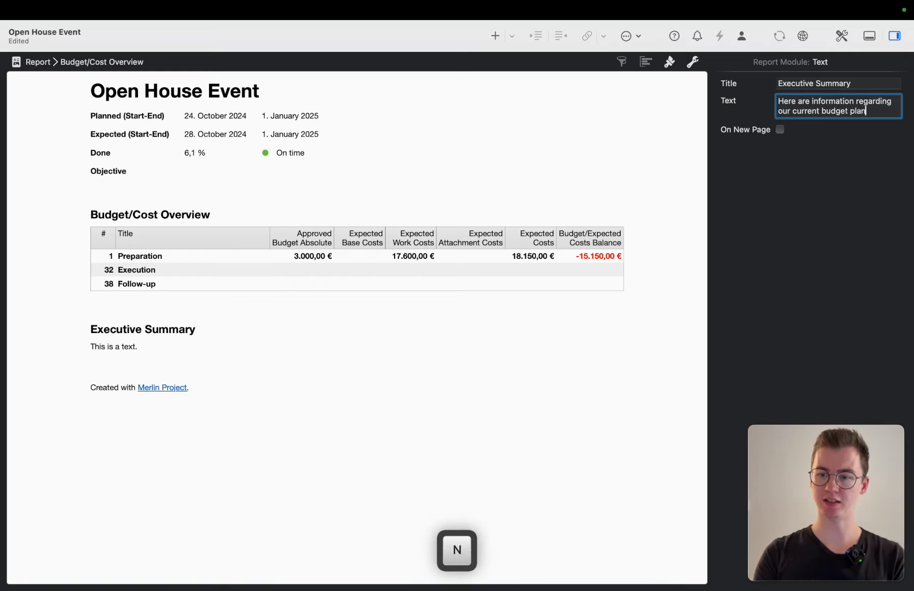
{"action": "left_click", "coordinate": [471, 352]}
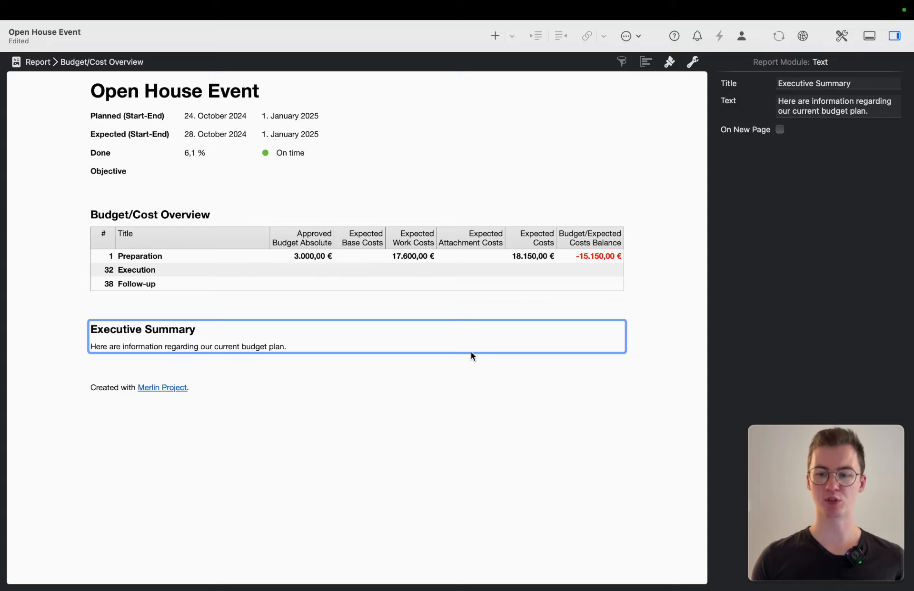
Step: Add a Project View module below the Executive Summary and look through its content
{"action": "left_click", "coordinate": [495, 35]}
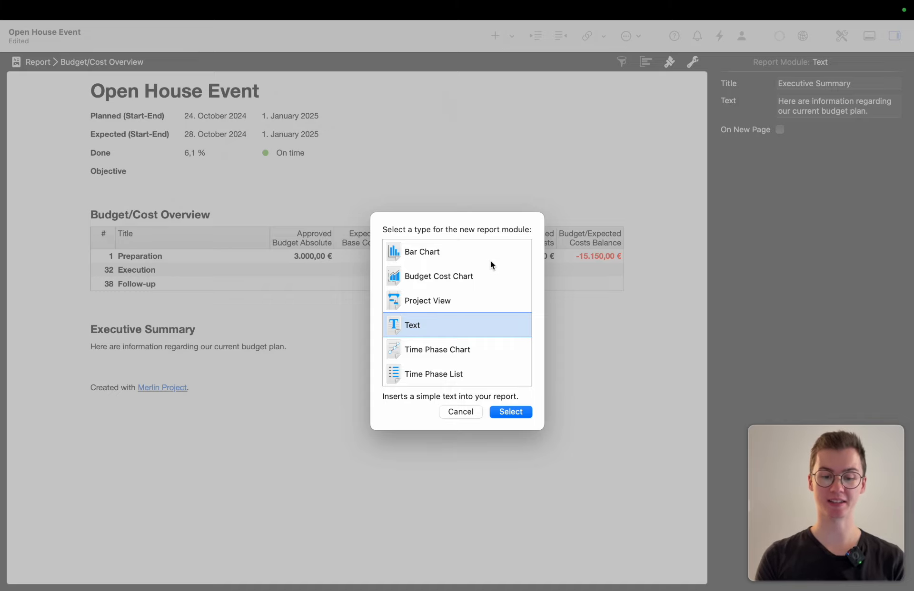
{"action": "left_click", "coordinate": [467, 298]}
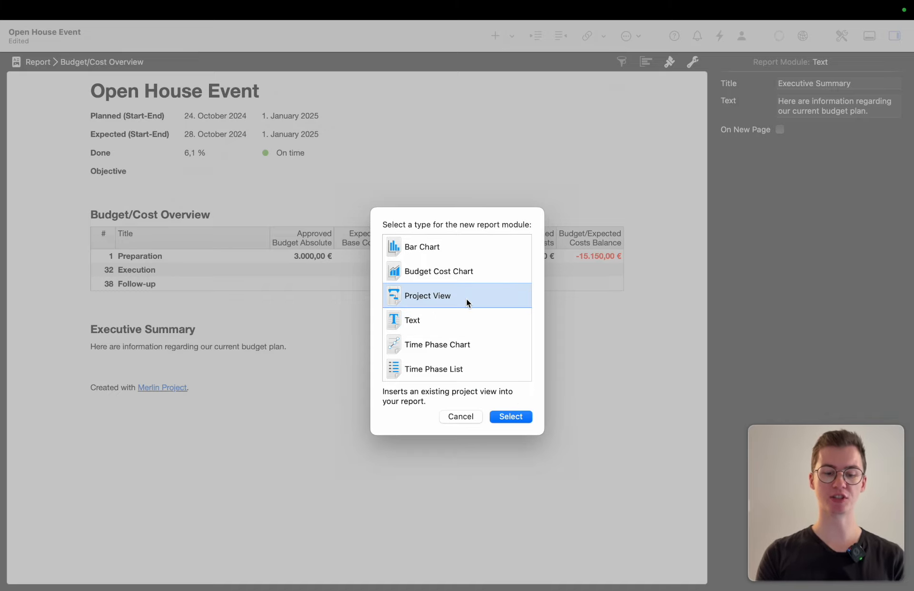
{"action": "key", "text": "Return"}
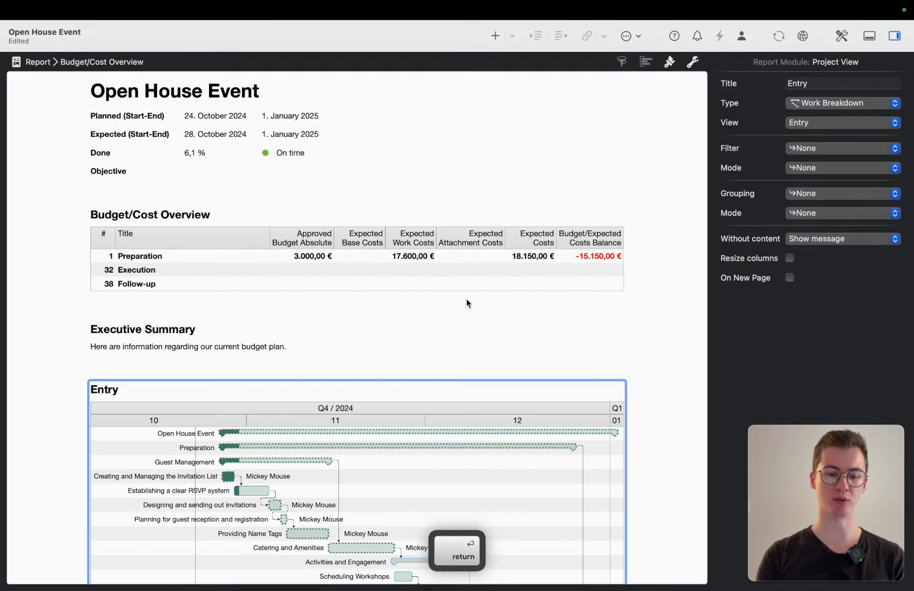
{"action": "scroll", "coordinate": [392, 346], "scroll_direction": "down", "scroll_amount": 5}
{"action": "scroll", "coordinate": [394, 351], "scroll_direction": "down", "scroll_amount": 5}
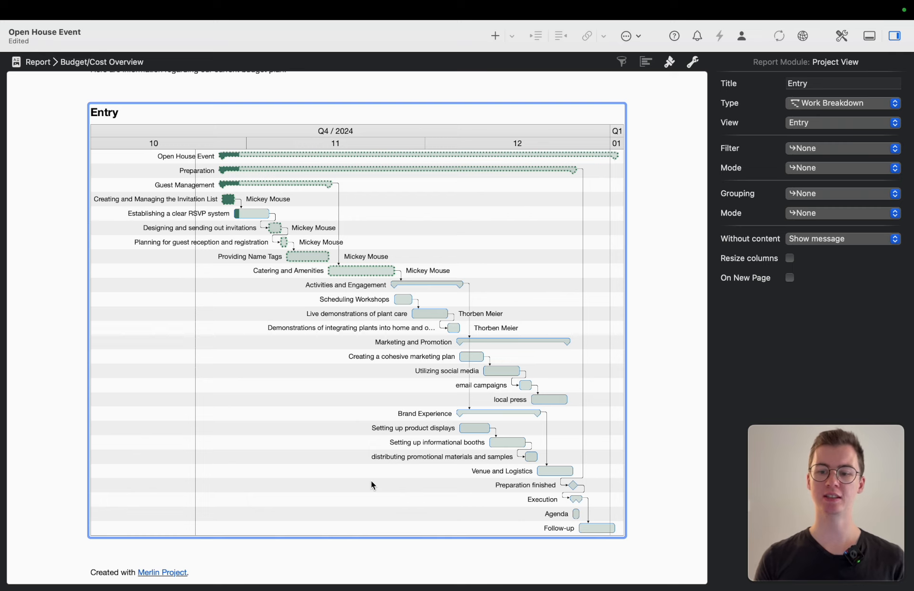
Step: Change the new project view module to the Net Plan type with the Mind Map view and inspect it
{"action": "left_click", "coordinate": [839, 100]}
{"action": "left_click", "coordinate": [841, 118]}
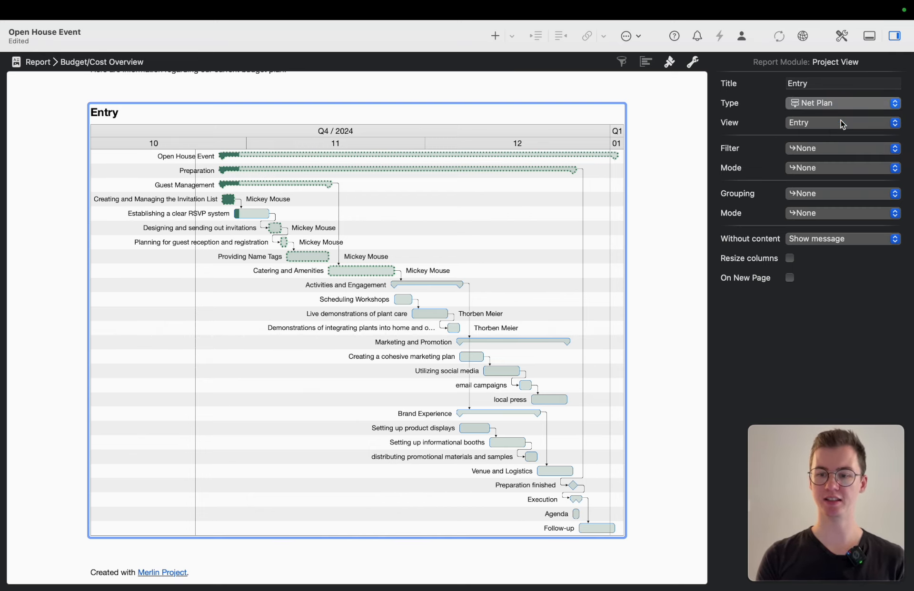
{"action": "left_click", "coordinate": [826, 122]}
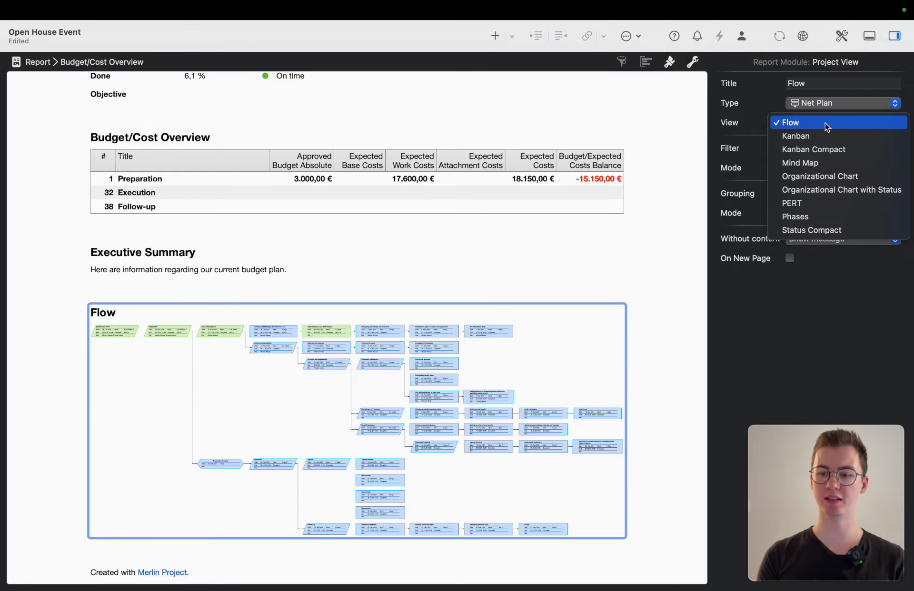
{"action": "left_click", "coordinate": [804, 162]}
{"action": "scroll", "coordinate": [280, 339], "scroll_direction": "down", "scroll_amount": 2}
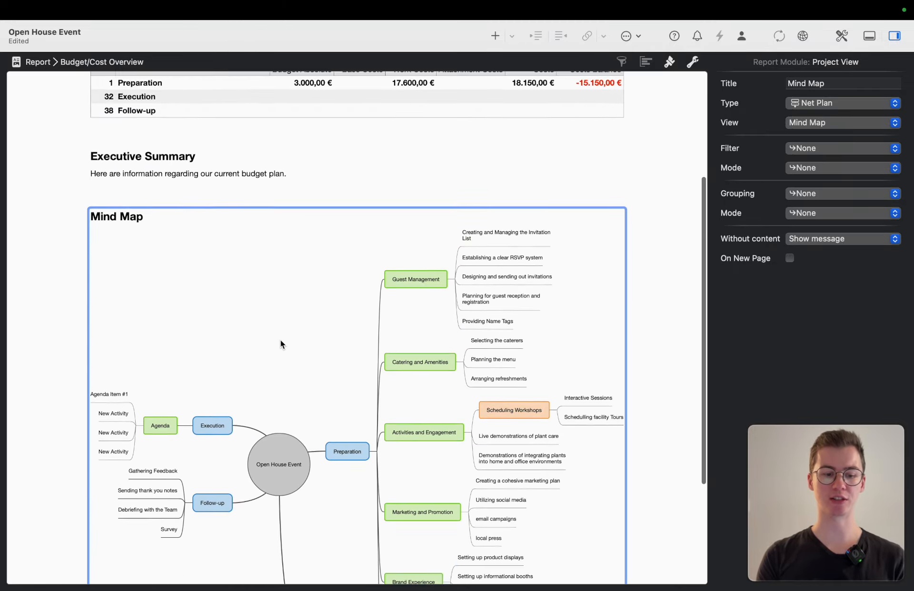
{"action": "scroll", "coordinate": [280, 339], "scroll_direction": "down", "scroll_amount": 3}
{"action": "scroll", "coordinate": [279, 339], "scroll_direction": "up", "scroll_amount": 2}
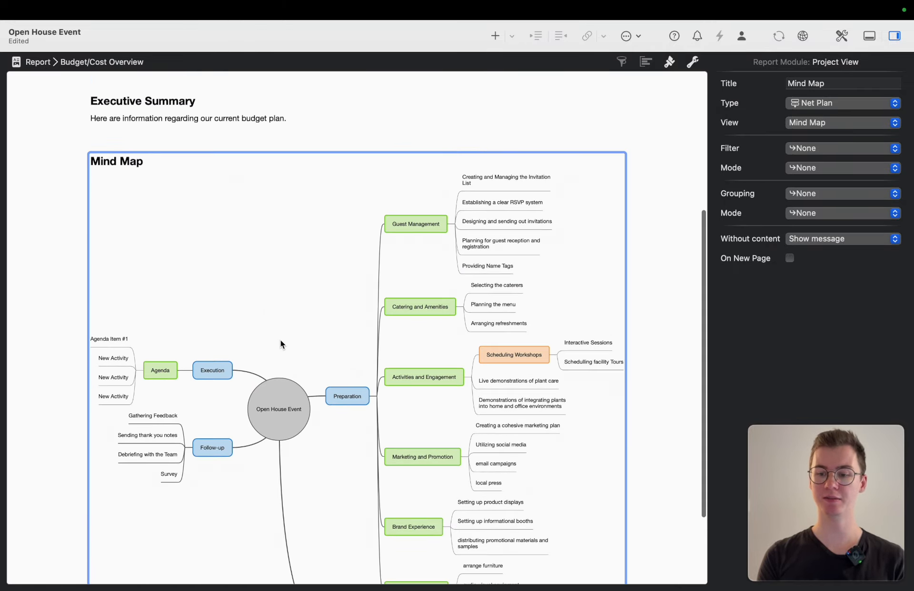
{"action": "scroll", "coordinate": [640, 208], "scroll_direction": "up", "scroll_amount": 2}
Step: Change the project view module's type to Resources
{"action": "left_click", "coordinate": [871, 103]}
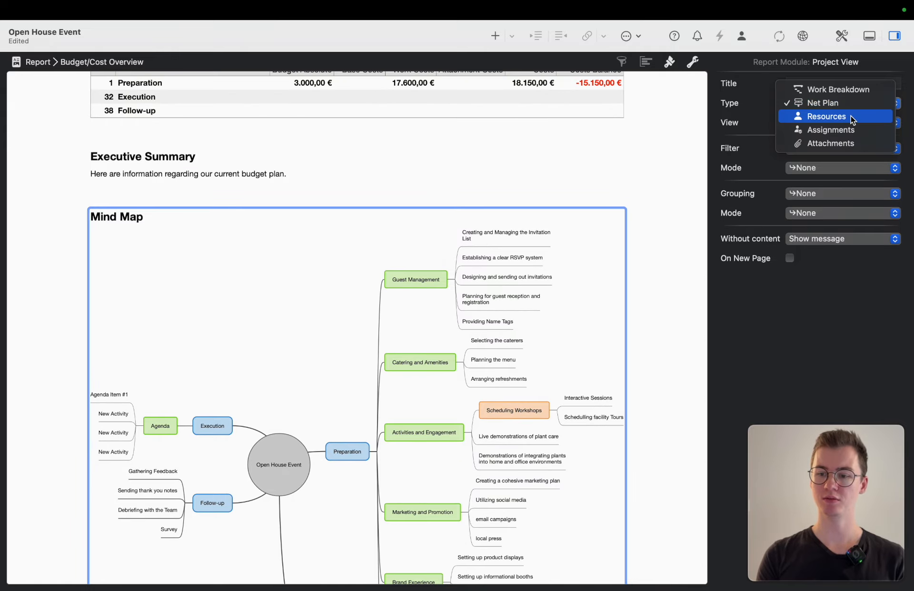
{"action": "left_click", "coordinate": [851, 117]}
{"action": "scroll", "coordinate": [496, 304], "scroll_direction": "down", "scroll_amount": 1}
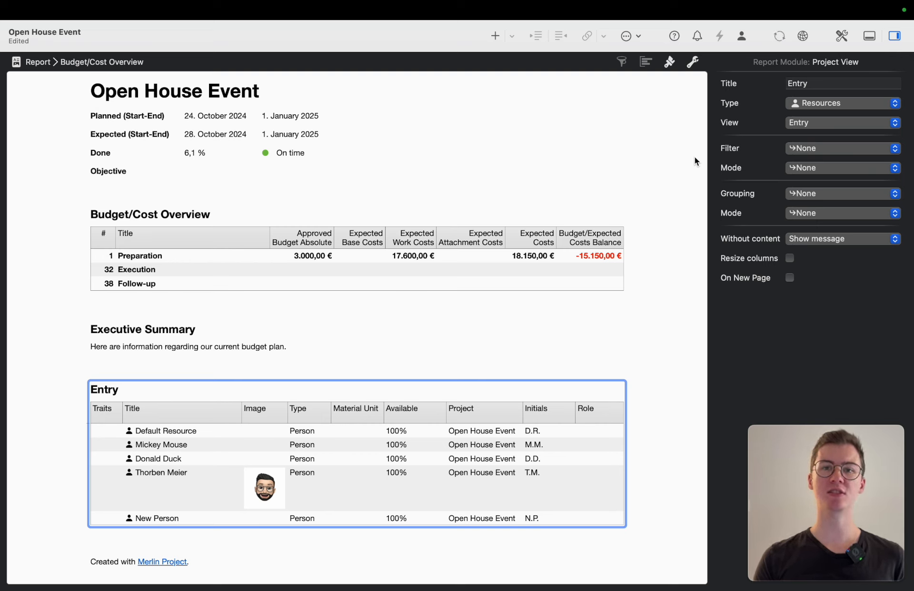
Step: Set the project view module's type to Work Breakdown and its view to Entry
{"action": "left_click", "coordinate": [823, 103]}
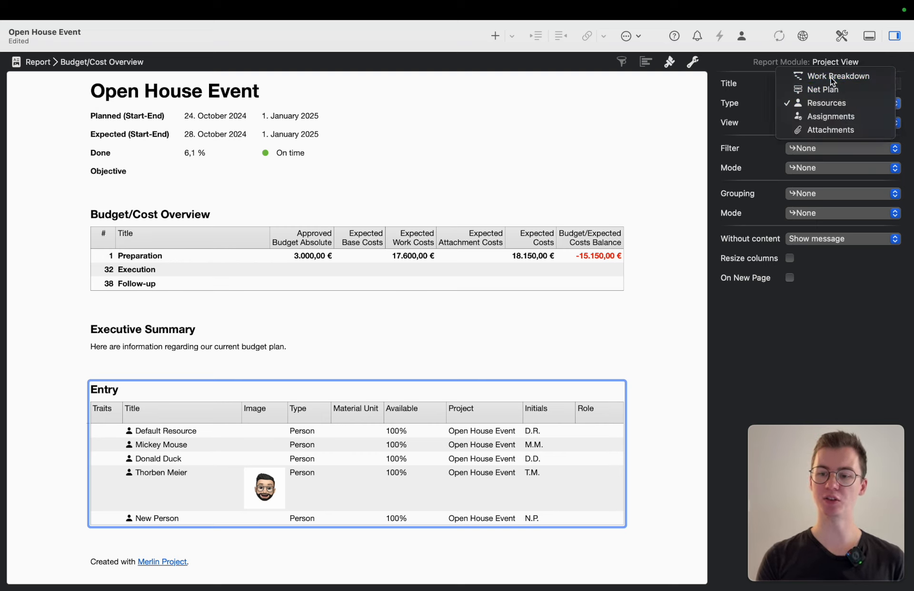
{"action": "left_click", "coordinate": [830, 76]}
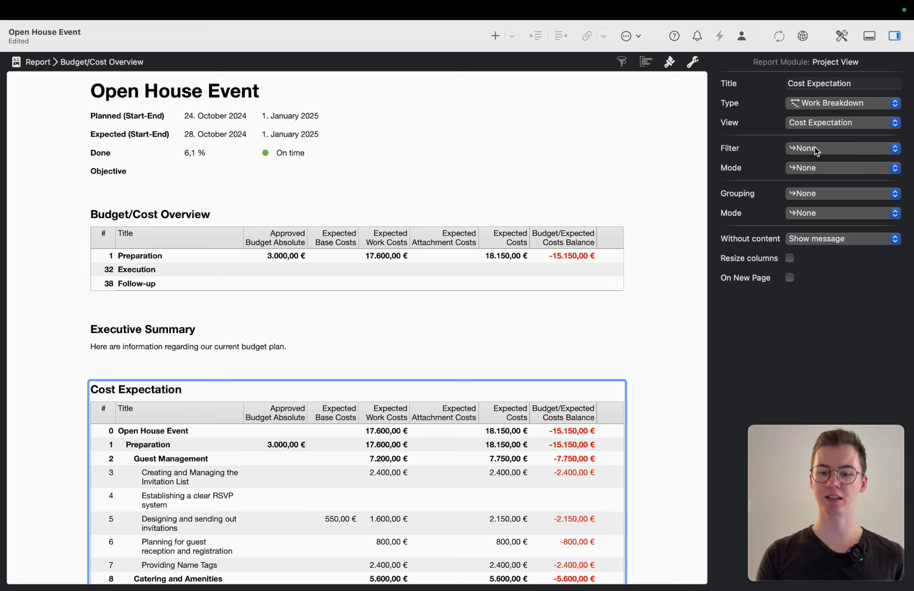
{"action": "left_click", "coordinate": [819, 124]}
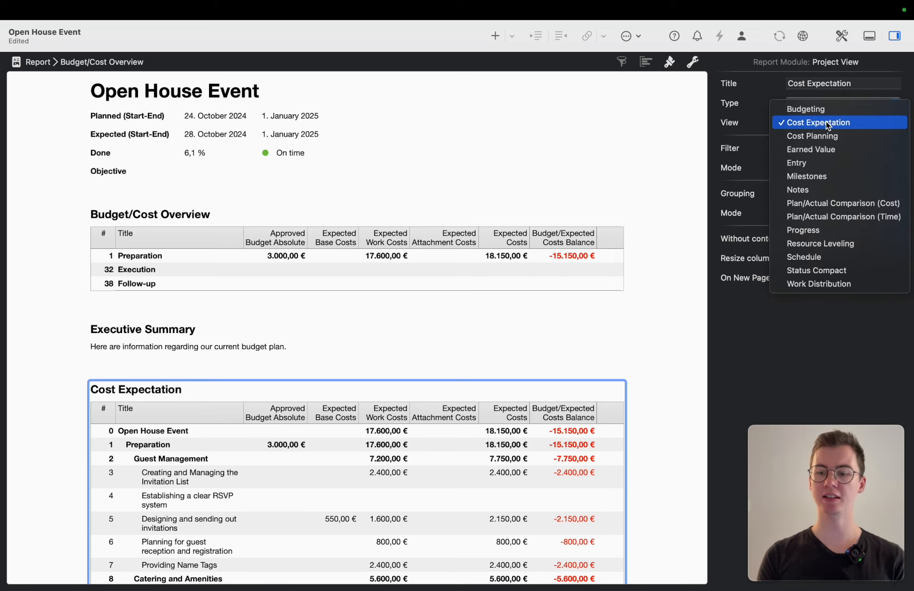
{"action": "left_click", "coordinate": [827, 164]}
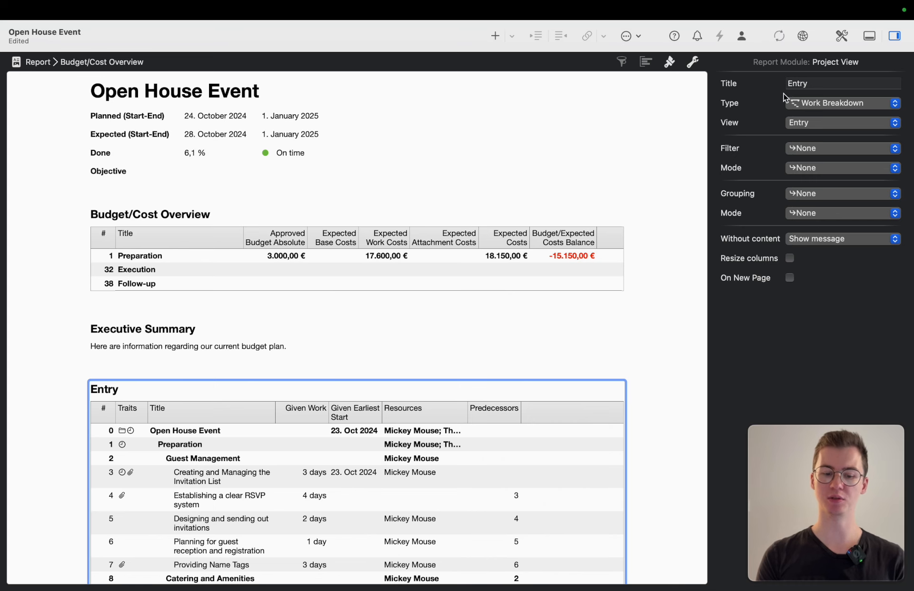
Step: Filter the Entry project view module by Milestones and deselect the module
{"action": "scroll", "coordinate": [585, 329], "scroll_direction": "down", "scroll_amount": 5}
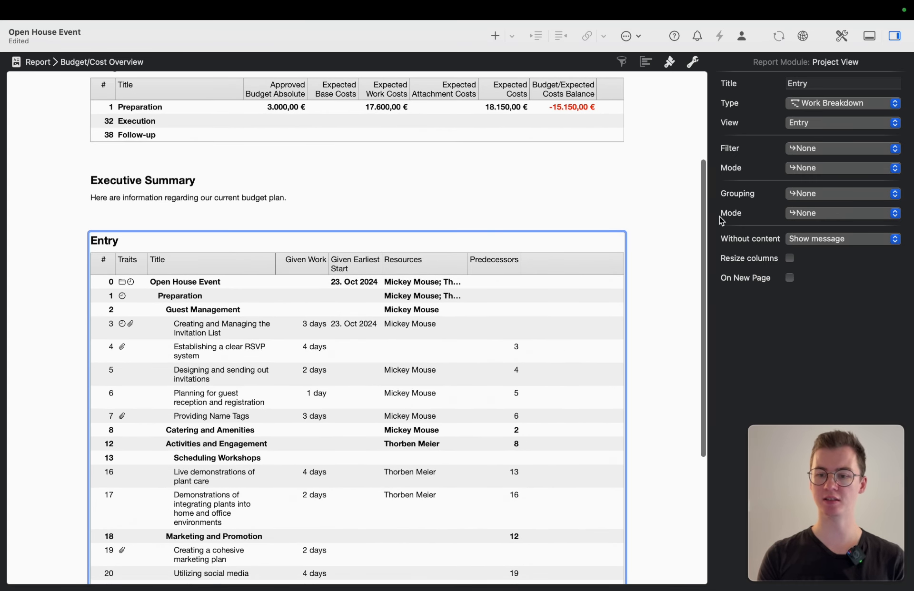
{"action": "left_click", "coordinate": [817, 151]}
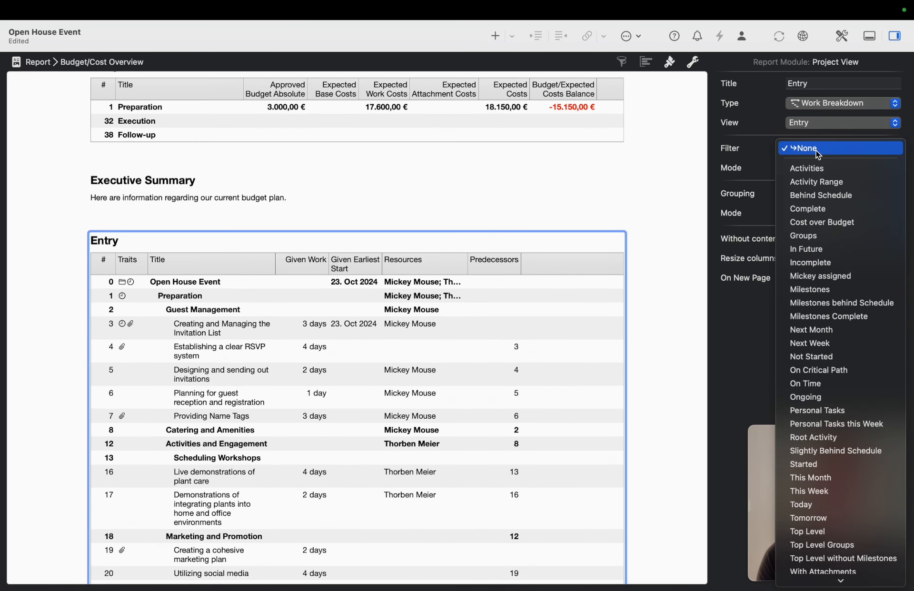
{"action": "left_click", "coordinate": [843, 293]}
{"action": "left_click", "coordinate": [347, 487]}
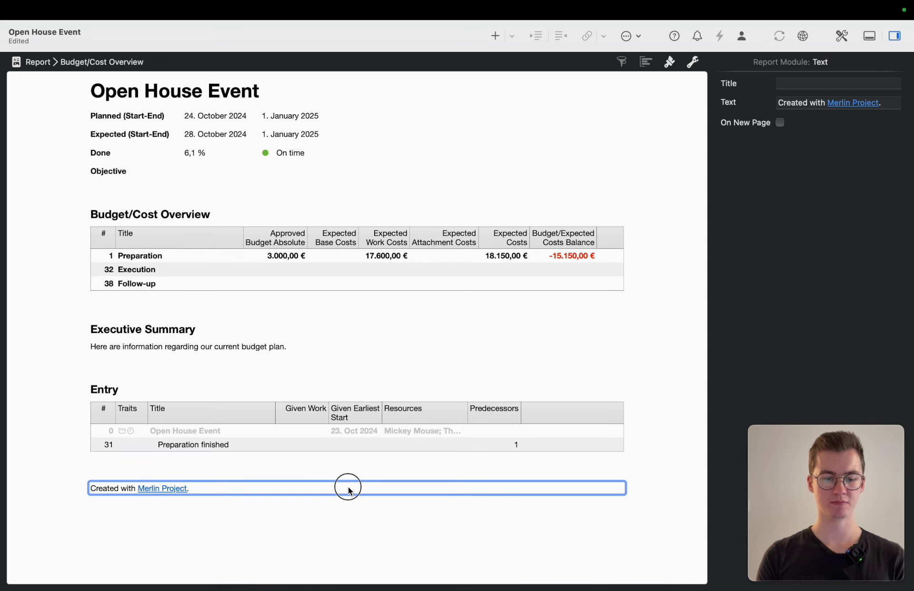
{"action": "left_click", "coordinate": [369, 444]}
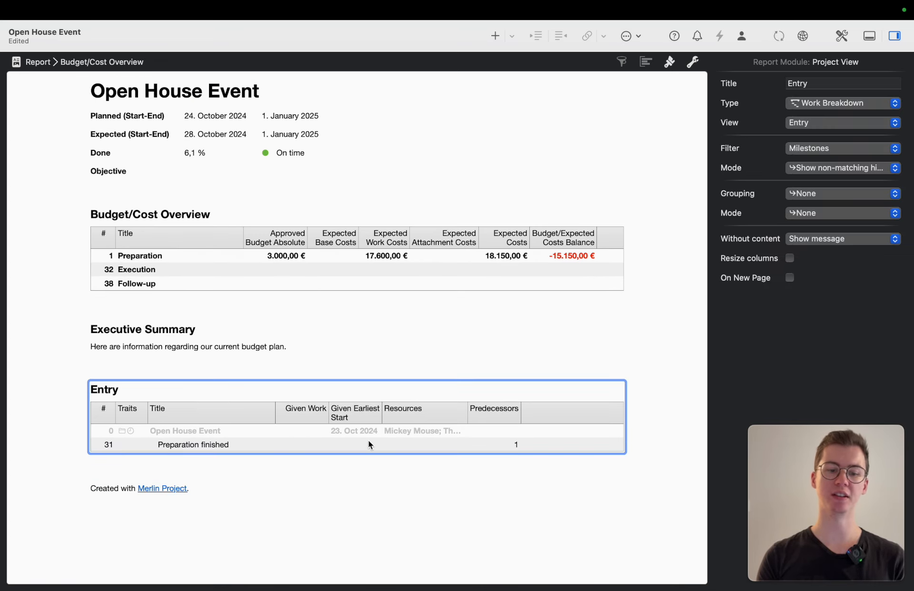
{"action": "left_click", "coordinate": [687, 328]}
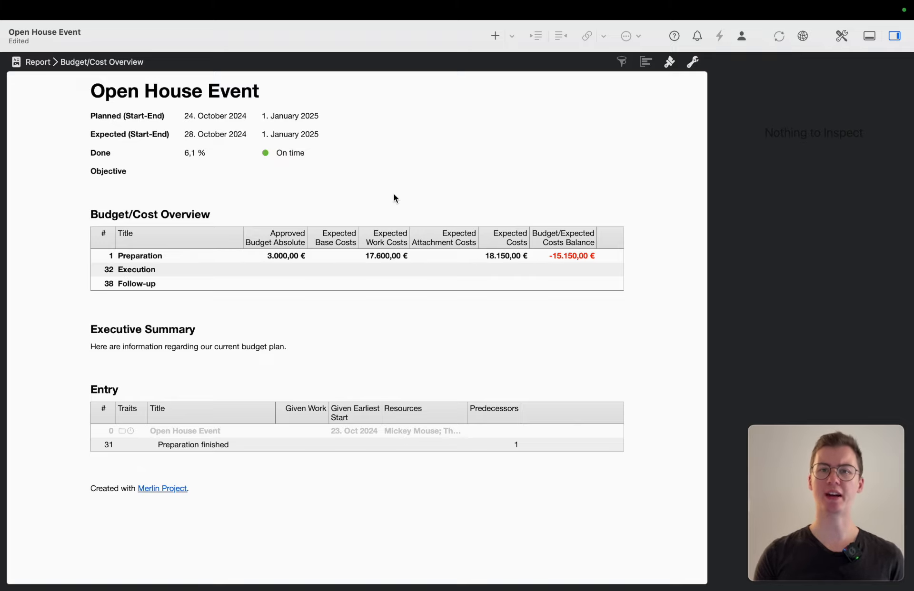
Step: Create a custom report view from Budget/Cost Overview, name it Custom Report, and activate it
{"action": "left_click", "coordinate": [108, 62]}
{"action": "left_click", "coordinate": [69, 167]}
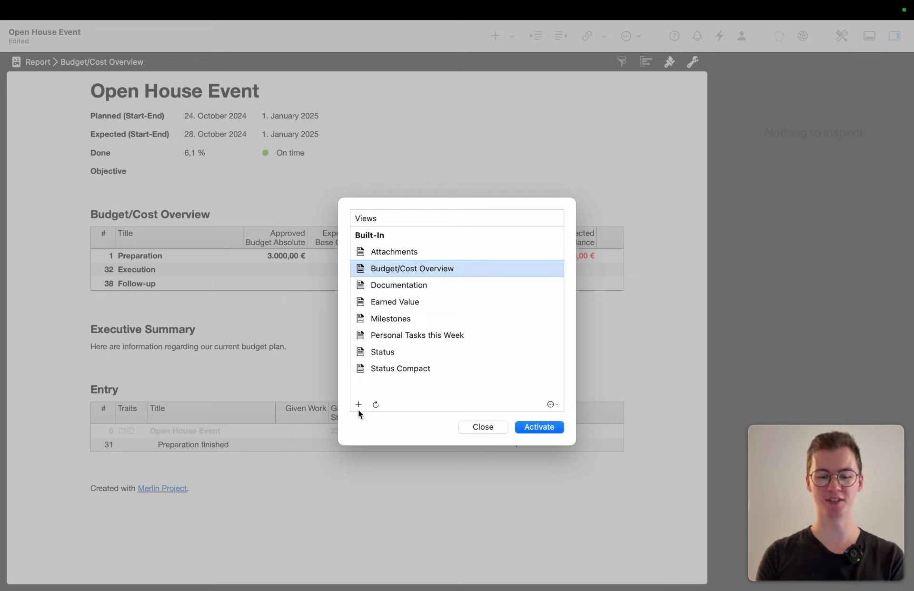
{"action": "left_click", "coordinate": [358, 405]}
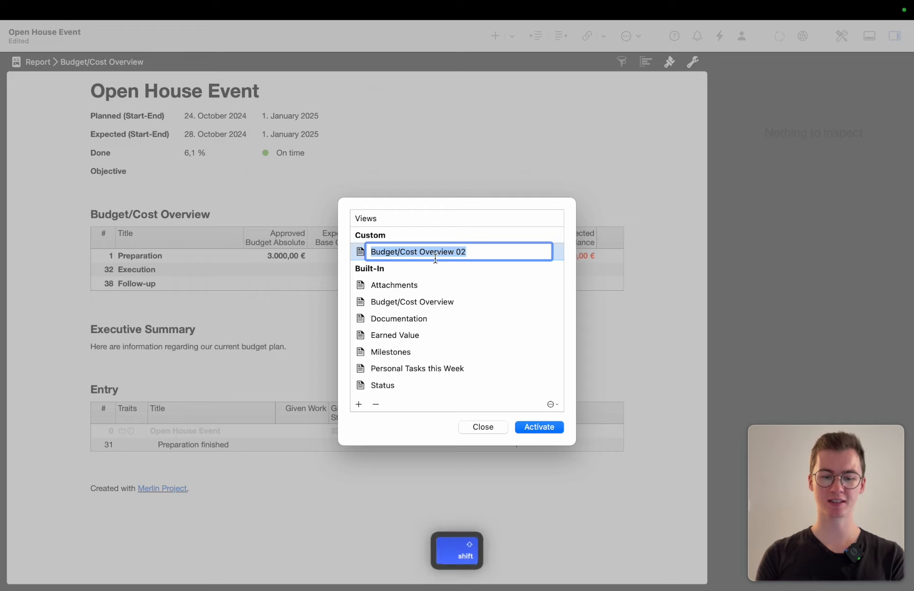
{"action": "type", "text": "Custom Report"}
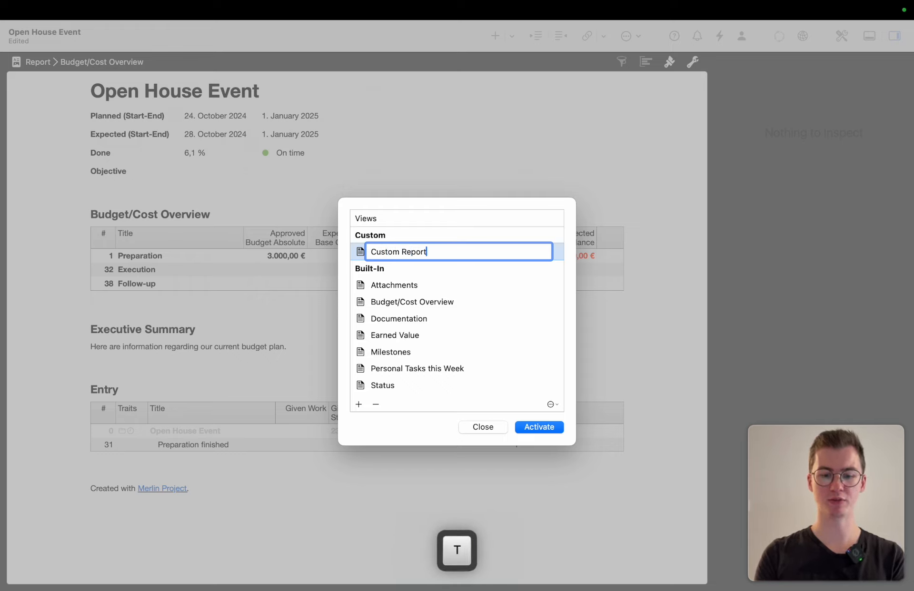
{"action": "key", "text": "Return"}
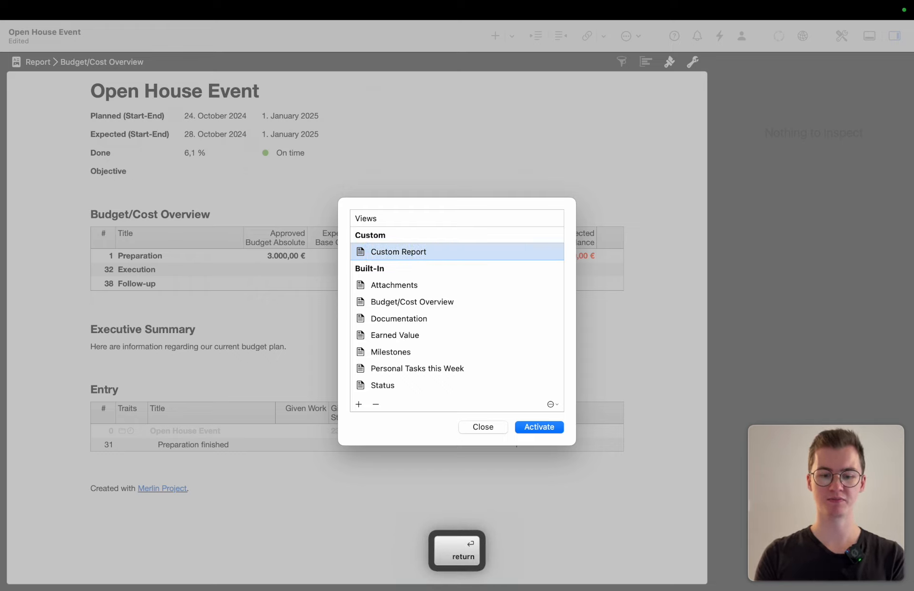
{"action": "left_click", "coordinate": [530, 427]}
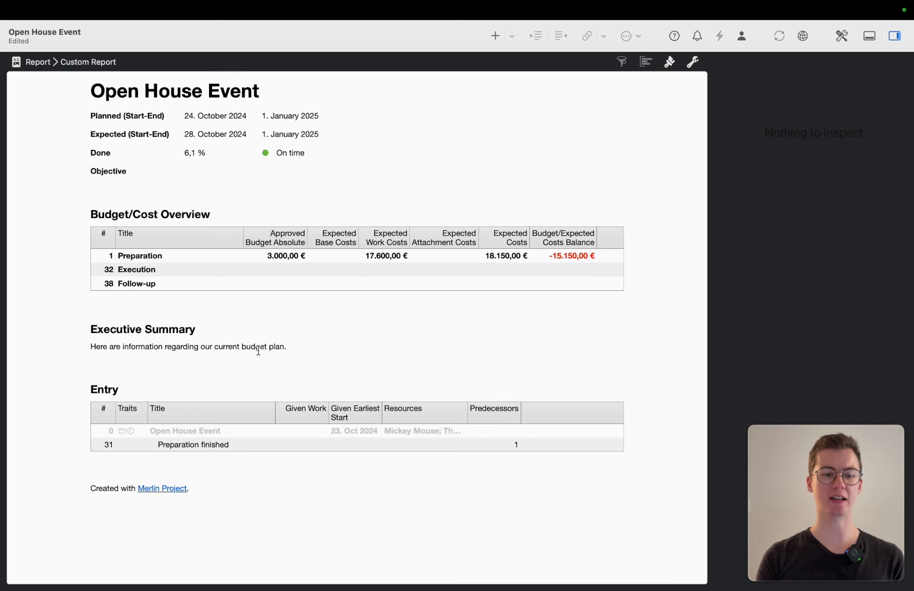
Step: Delete the Budget/Cost Overview, Executive Summary and Entry modules from the custom report
{"action": "left_click", "coordinate": [211, 249]}
{"action": "key", "text": "BackSpace"}
{"action": "left_click", "coordinate": [208, 230]}
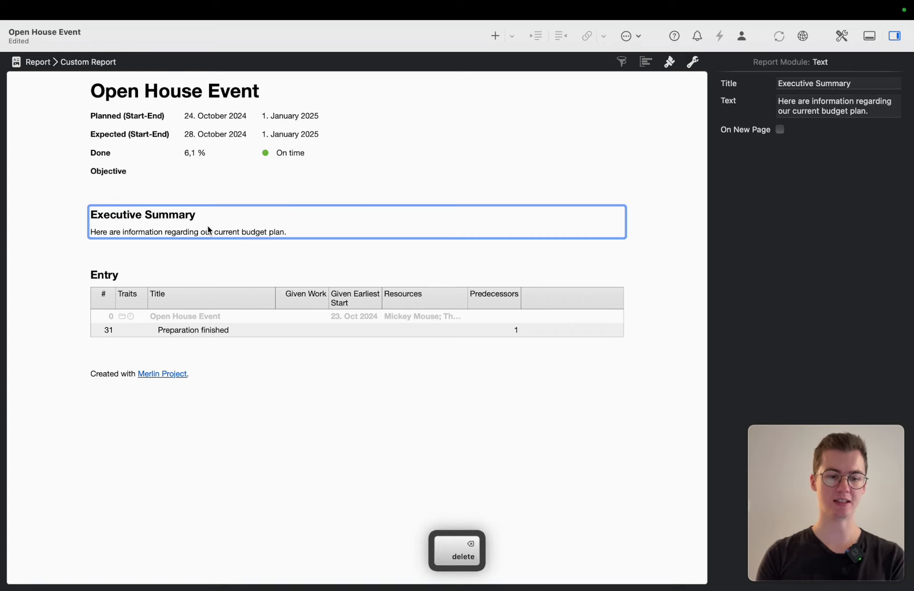
{"action": "key", "text": "BackSpace"}
{"action": "left_click", "coordinate": [207, 228]}
{"action": "key", "text": "BackSpace"}
Step: Look at the built-in Attachments and Budget/Cost Overview reports, and return to Custom Report
{"action": "left_click", "coordinate": [90, 62]}
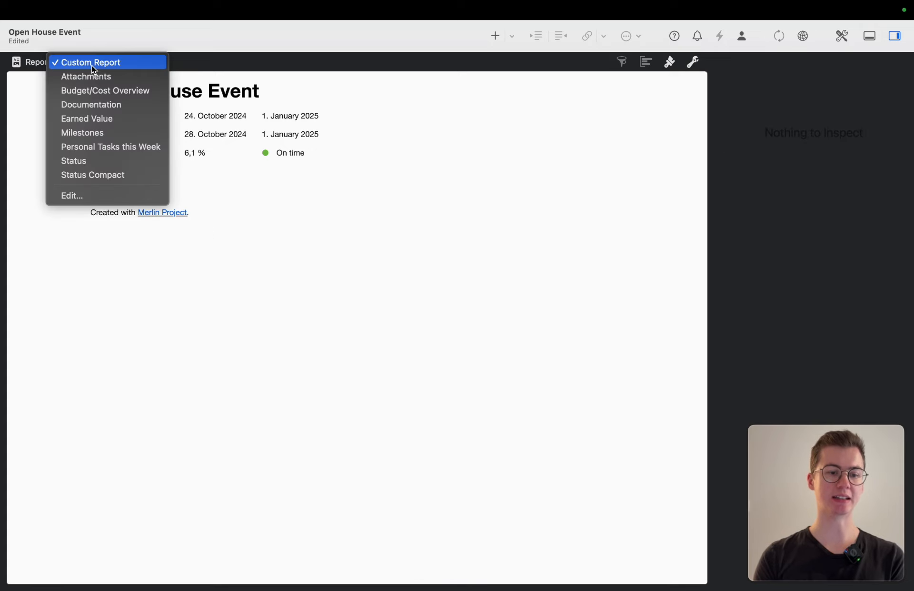
{"action": "left_click", "coordinate": [92, 76]}
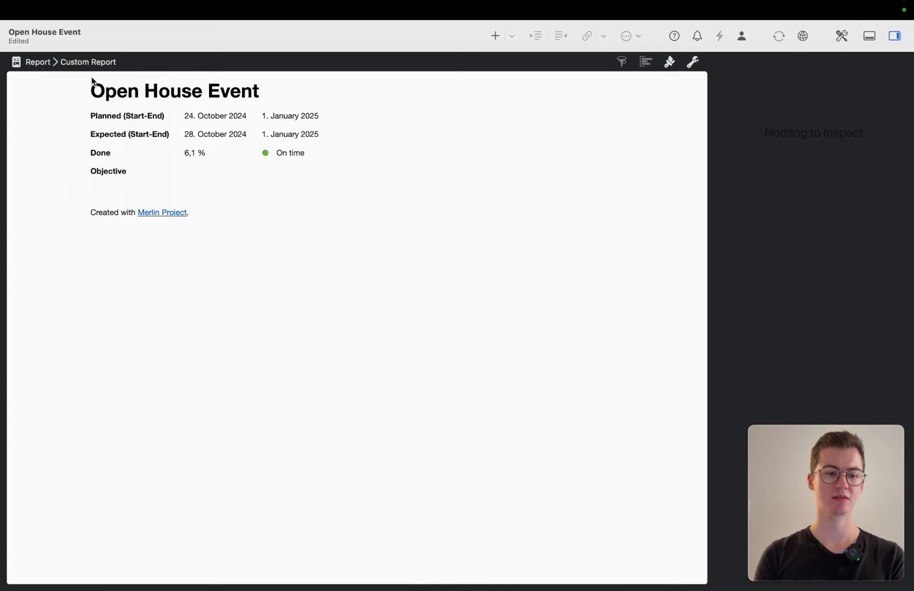
{"action": "left_click", "coordinate": [95, 64]}
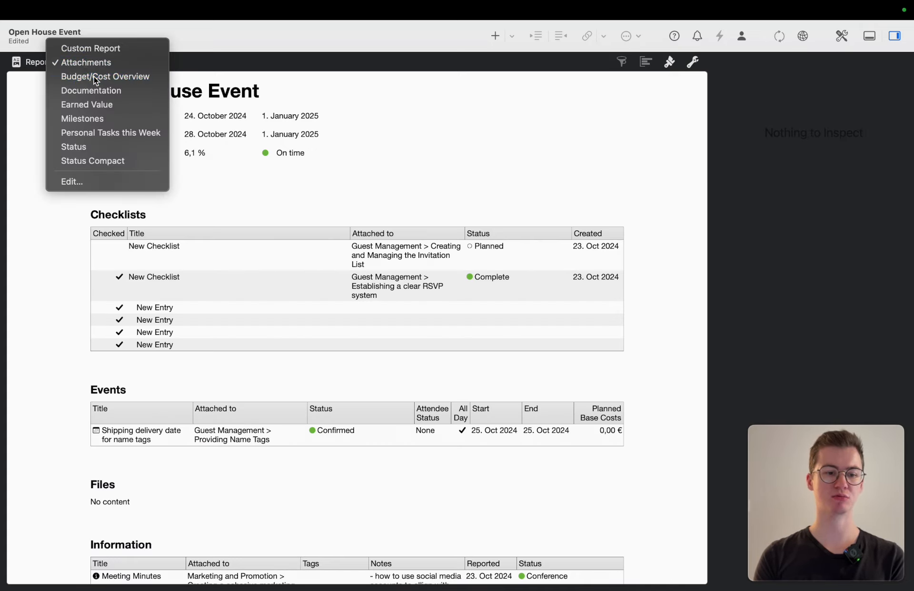
{"action": "left_click", "coordinate": [93, 76]}
{"action": "left_click", "coordinate": [93, 68]}
{"action": "left_click", "coordinate": [93, 33]}
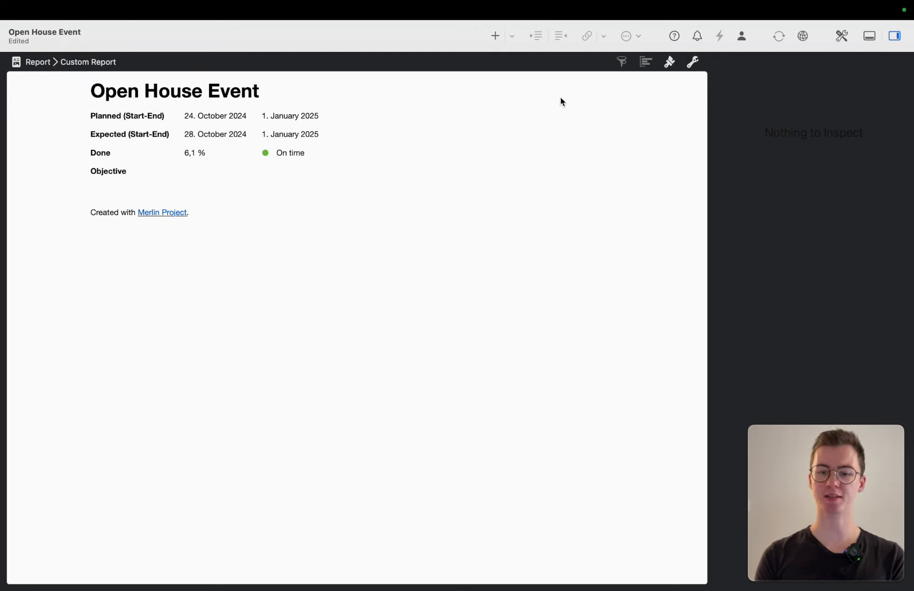
Step: Add a Time Phase List module to the custom report, look through its rows, and deselect it
{"action": "left_click", "coordinate": [495, 37]}
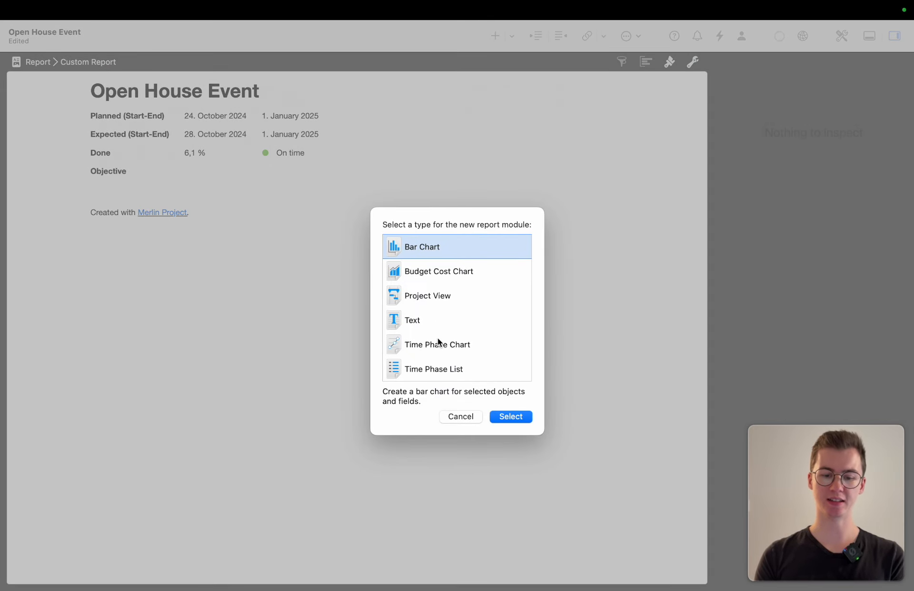
{"action": "double_click", "coordinate": [422, 372]}
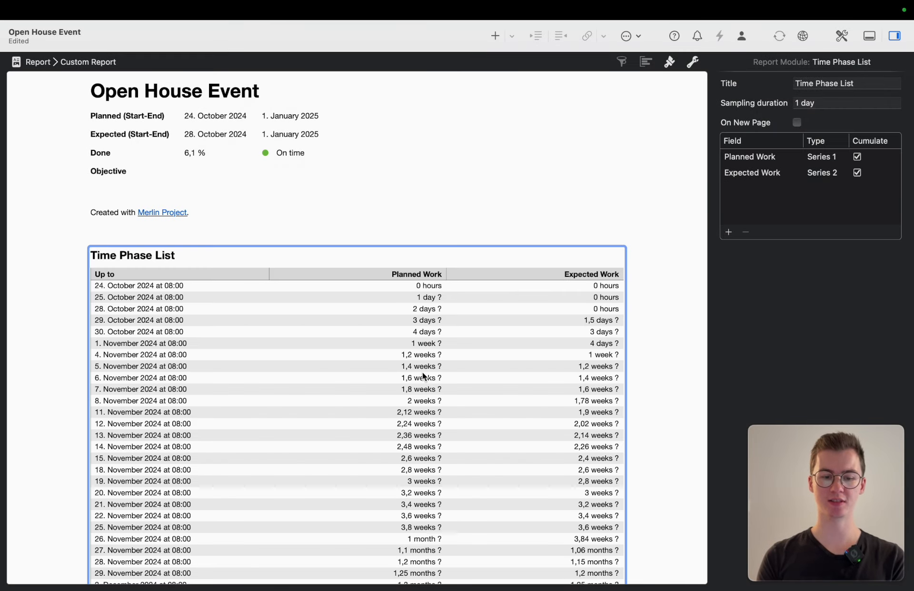
{"action": "scroll", "coordinate": [358, 237], "scroll_direction": "down", "scroll_amount": 12}
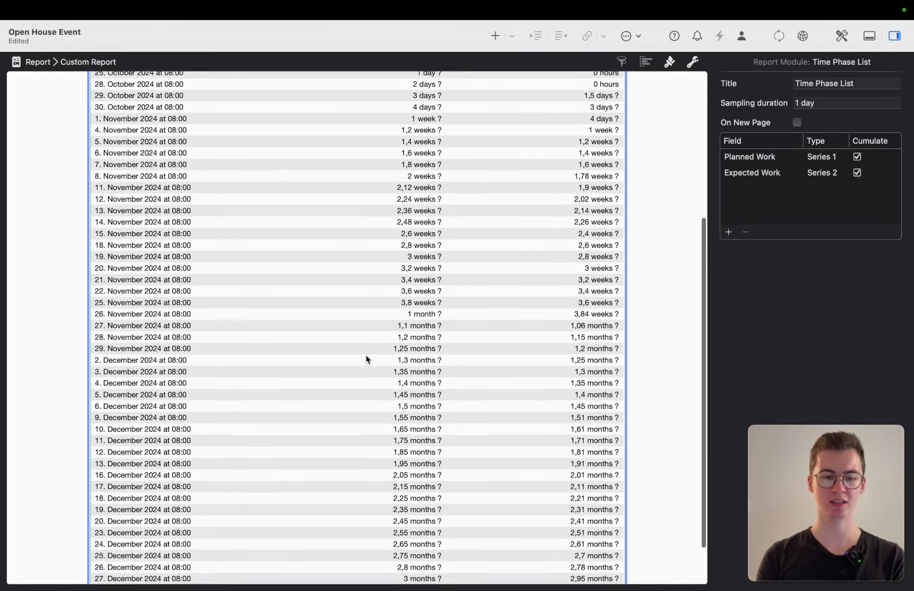
{"action": "scroll", "coordinate": [365, 357], "scroll_direction": "up", "scroll_amount": 12}
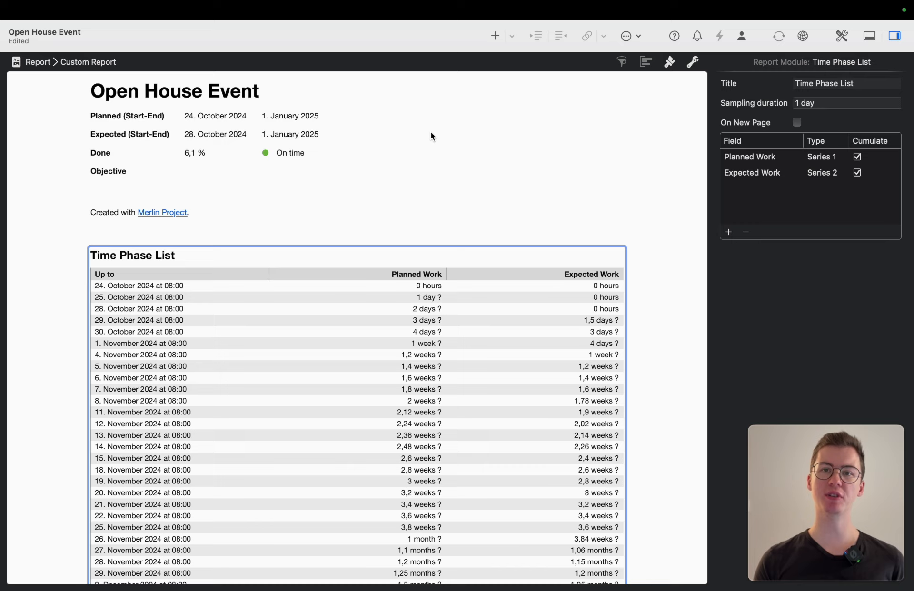
{"action": "left_click", "coordinate": [625, 167]}
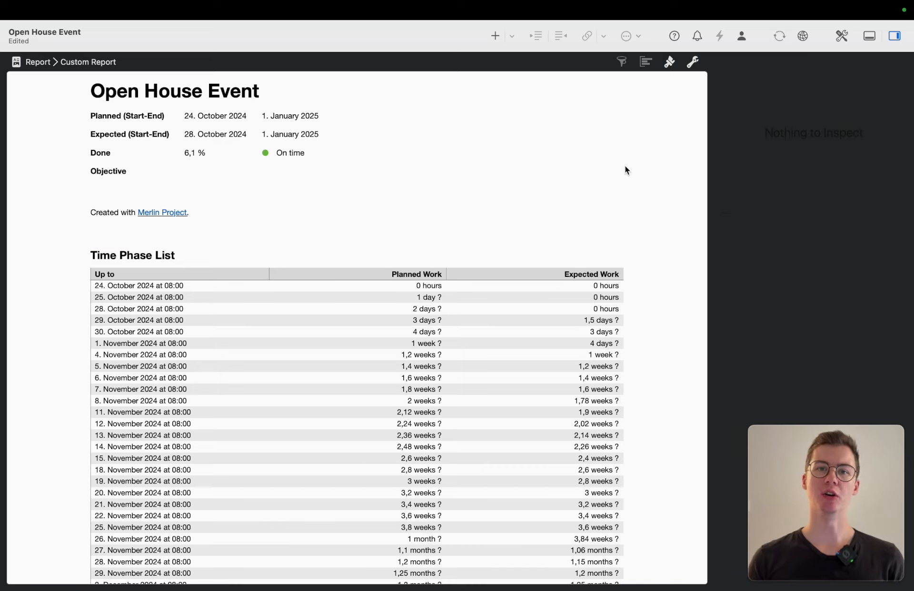
Step: Try a muted violet background colour at 72 % opacity in the general Modules style and undo it
{"action": "left_click", "coordinate": [669, 66]}
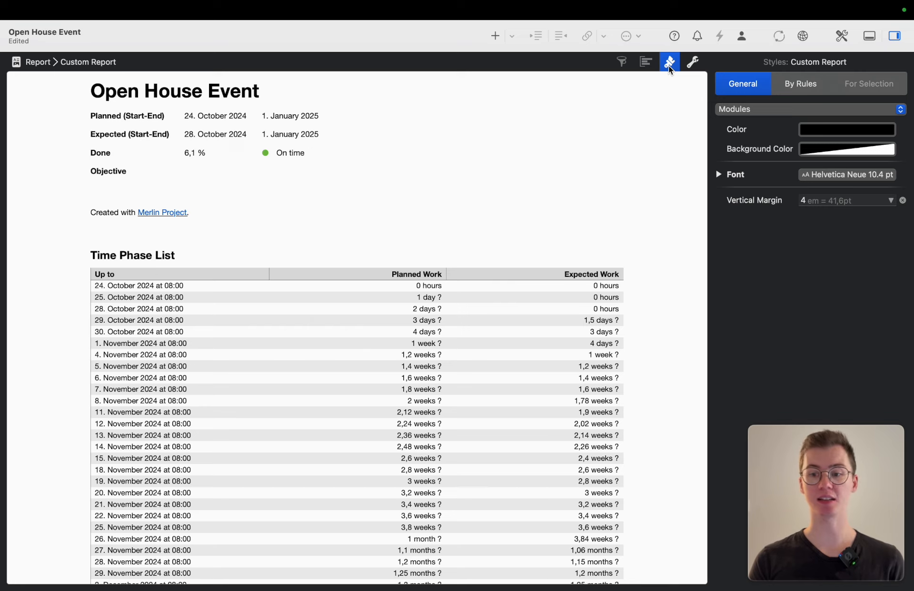
{"action": "left_click", "coordinate": [693, 65]}
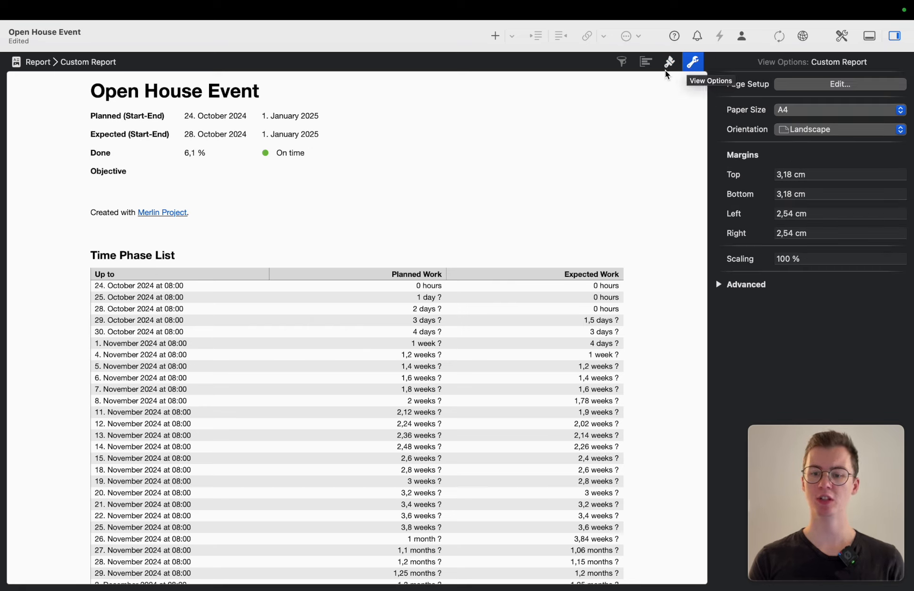
{"action": "left_click", "coordinate": [668, 64]}
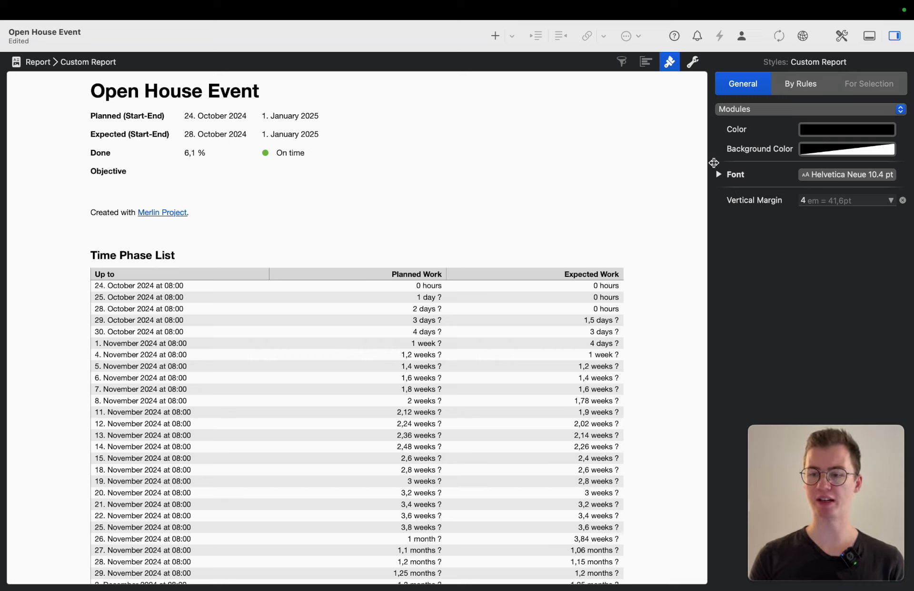
{"action": "left_click", "coordinate": [809, 133]}
{"action": "left_click", "coordinate": [828, 151]}
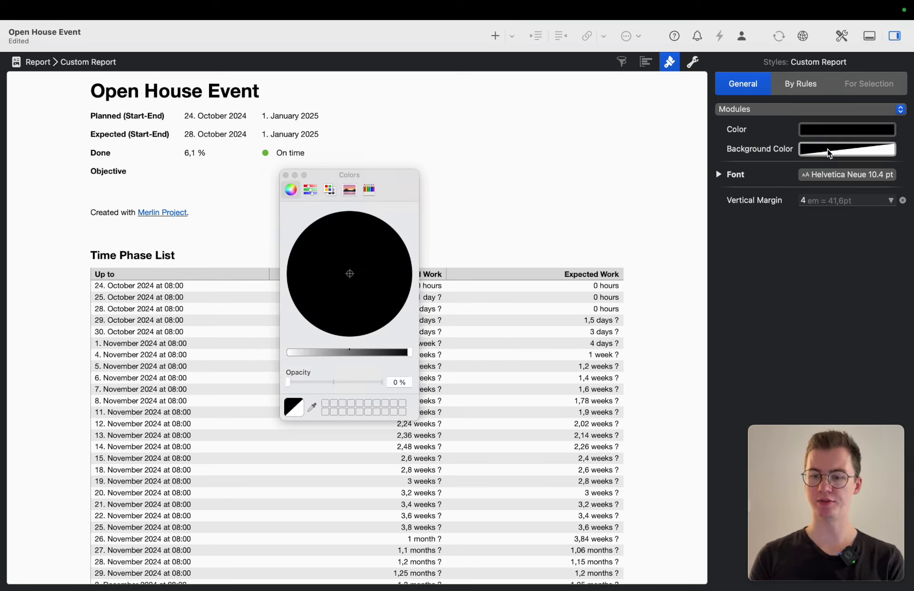
{"action": "left_click_drag", "start_coordinate": [347, 255], "coordinate": [312, 302]}
{"action": "left_click", "coordinate": [303, 353]}
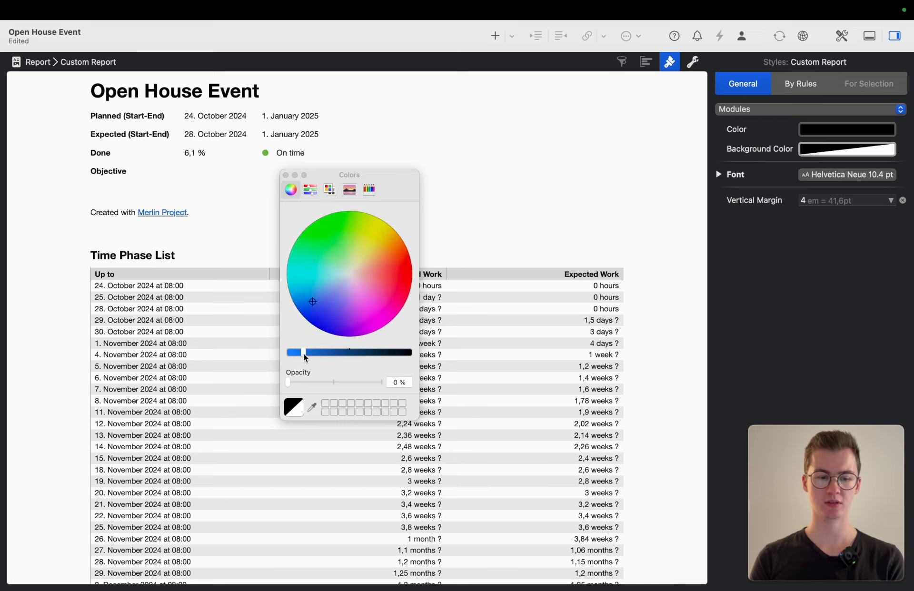
{"action": "left_click", "coordinate": [330, 351]}
{"action": "left_click", "coordinate": [346, 283]}
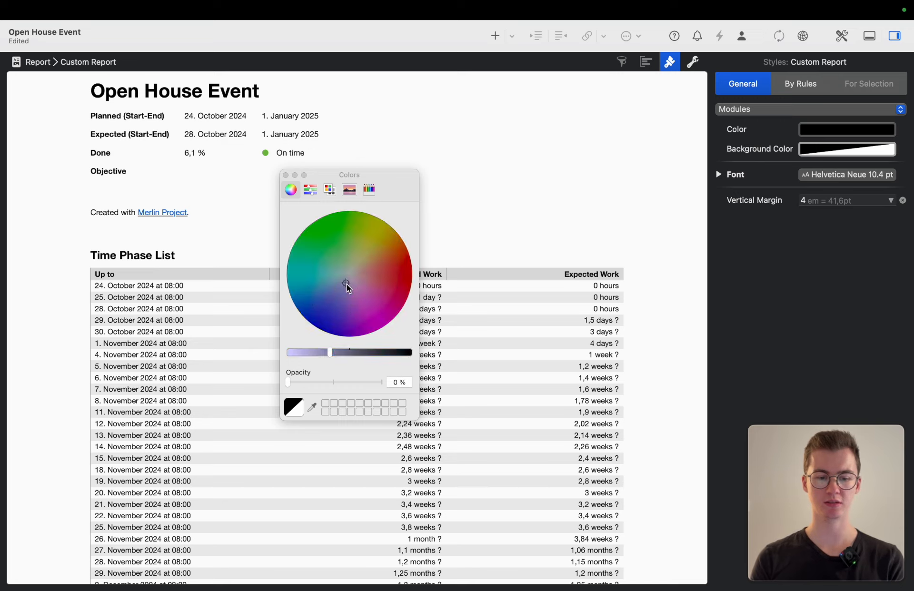
{"action": "left_click_drag", "start_coordinate": [288, 382], "coordinate": [354, 381]}
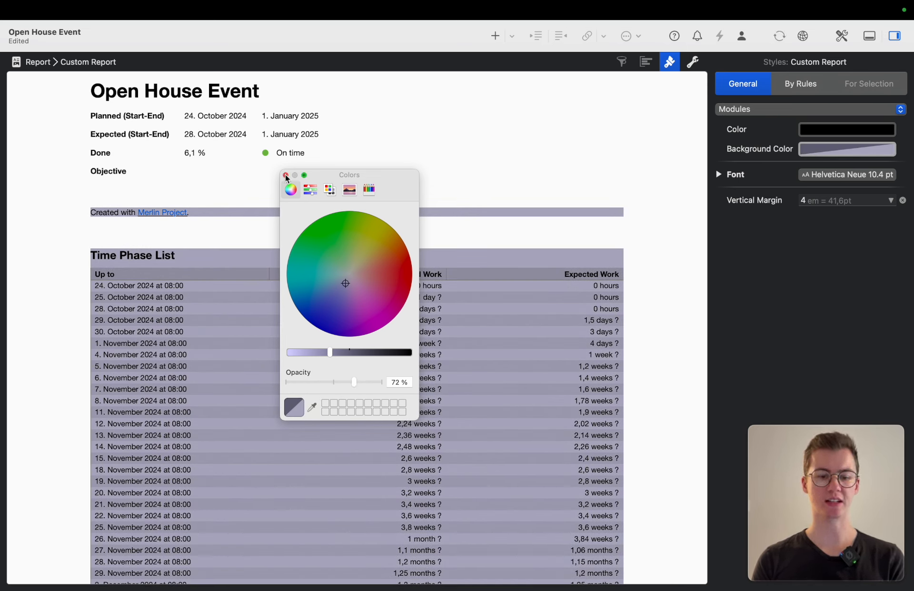
{"action": "key", "text": "cmd+z"}
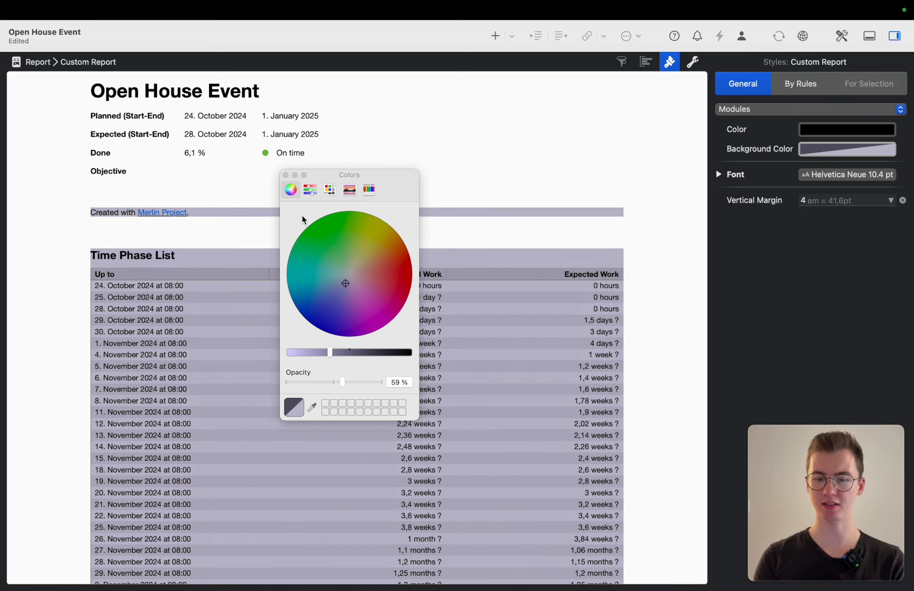
{"action": "left_click", "coordinate": [286, 176]}
Step: Look at the report elements that can be styled by rules
{"action": "left_click", "coordinate": [803, 83]}
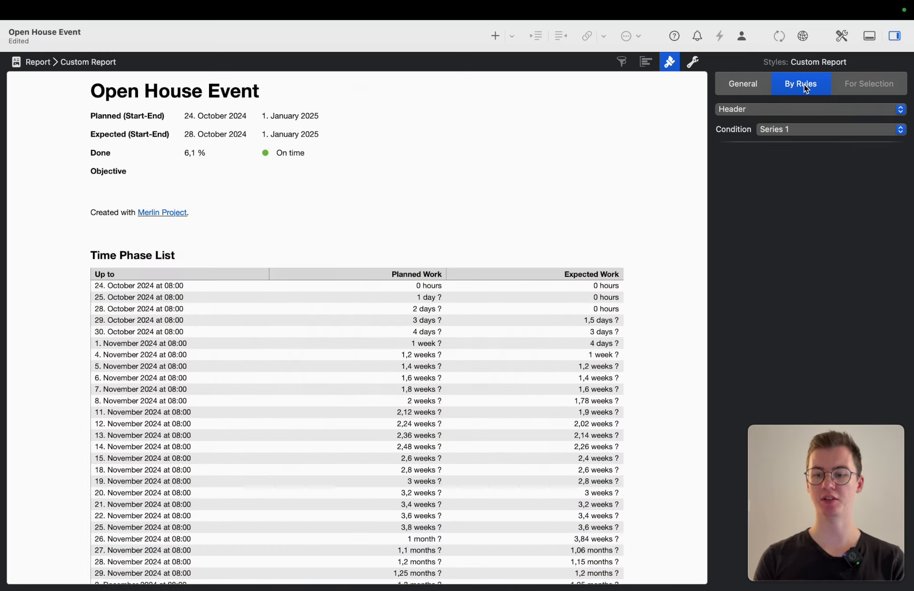
{"action": "left_click", "coordinate": [740, 114]}
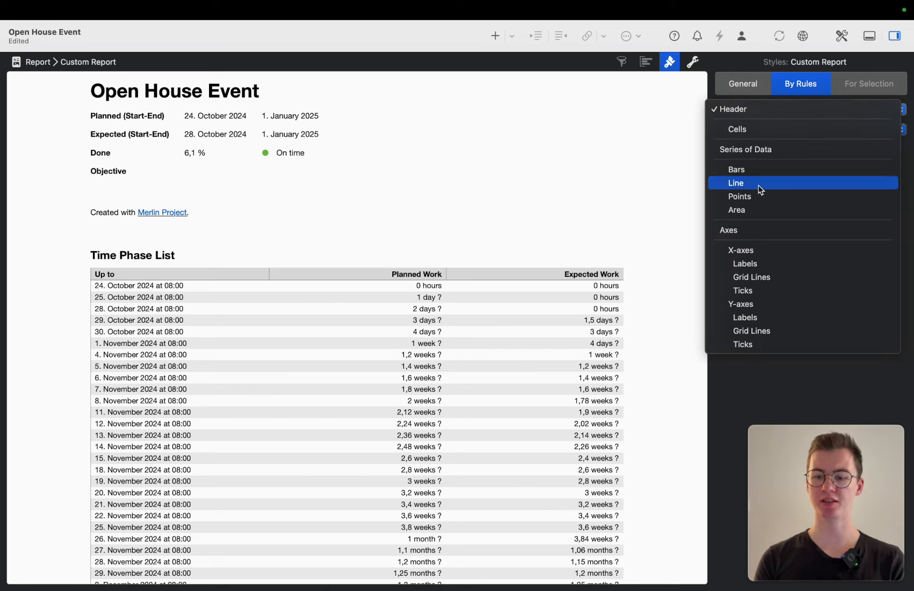
{"action": "left_click", "coordinate": [804, 87]}
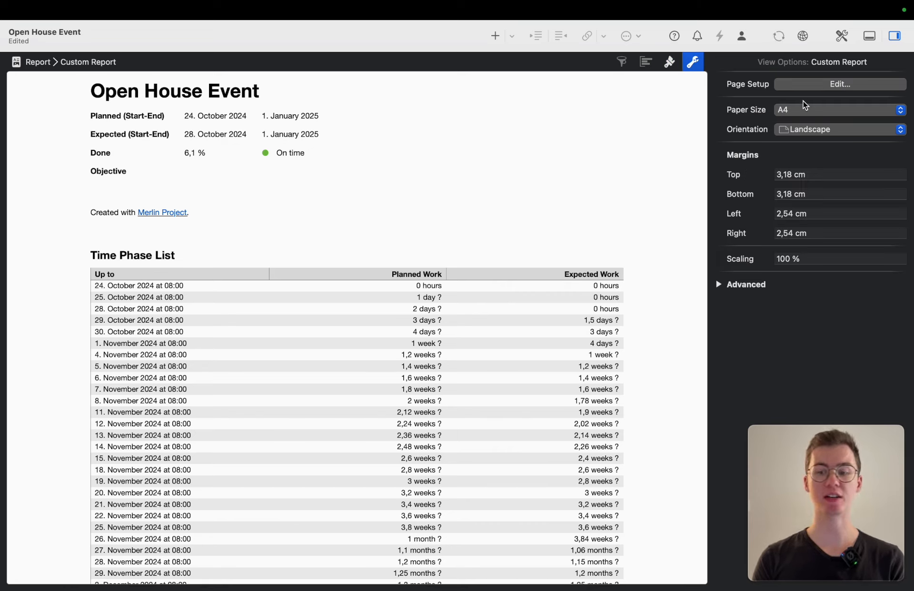
Step: Try Portrait orientation in the report's page setup and switch back to Landscape
{"action": "left_click", "coordinate": [811, 82]}
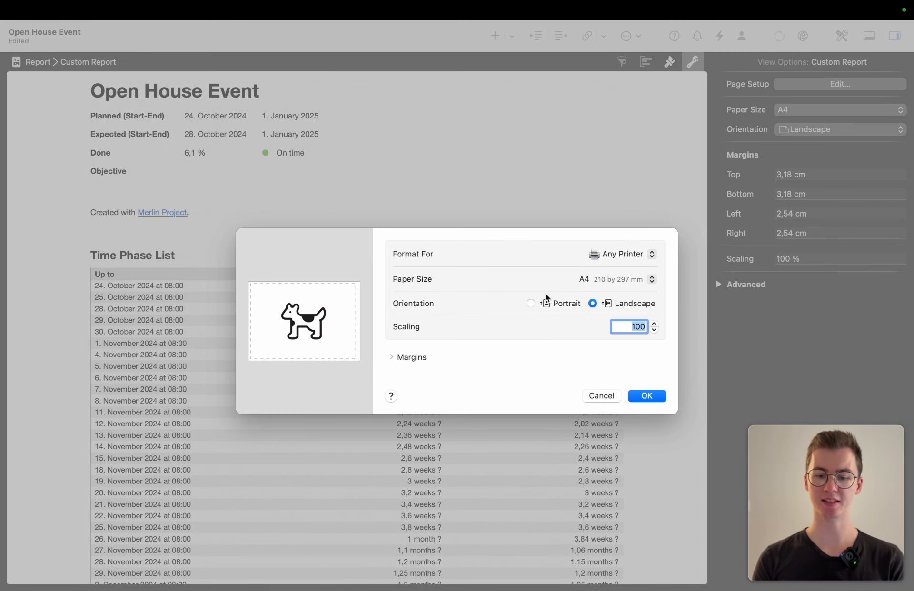
{"action": "left_click", "coordinate": [530, 304]}
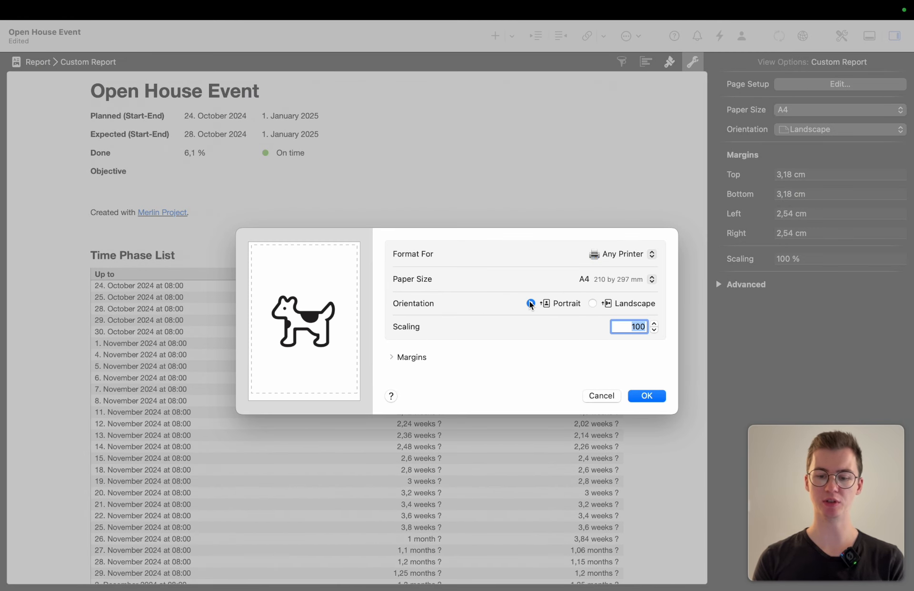
{"action": "left_click", "coordinate": [593, 304]}
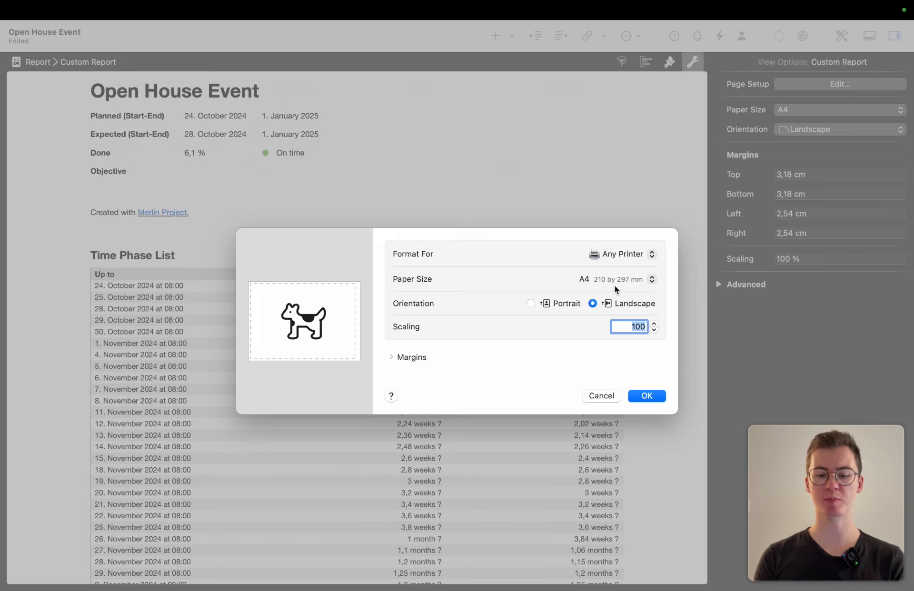
Step: Try a page scaling of 20 % in the page setup and cancel the changes
{"action": "left_click", "coordinate": [656, 329]}
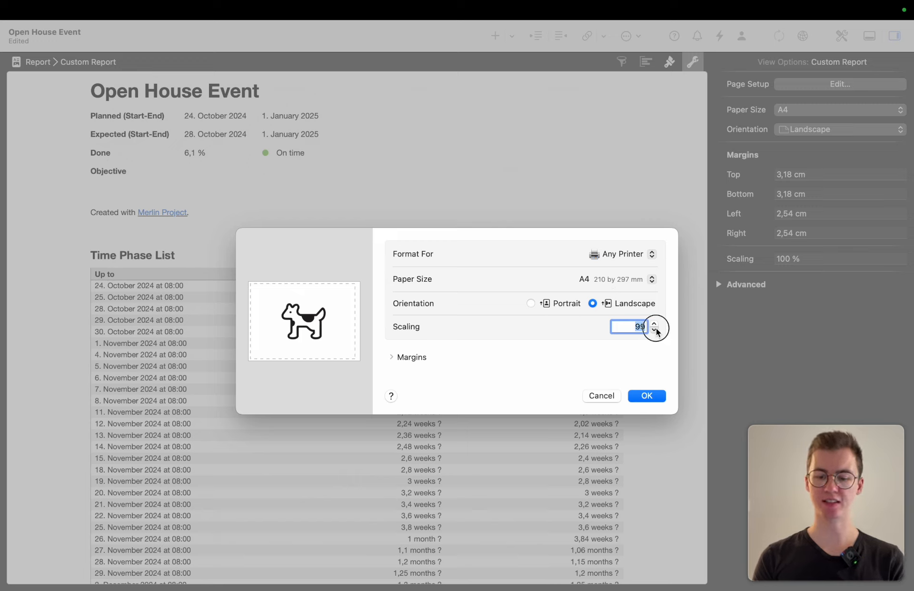
{"action": "left_click", "coordinate": [656, 328]}
{"action": "left_click", "coordinate": [656, 328]}
{"action": "left_click", "coordinate": [656, 329]}
{"action": "left_click", "coordinate": [656, 328]}
{"action": "left_click", "coordinate": [656, 328]}
{"action": "left_click", "coordinate": [656, 328]}
{"action": "left_click", "coordinate": [655, 329]}
{"action": "left_click", "coordinate": [637, 327]}
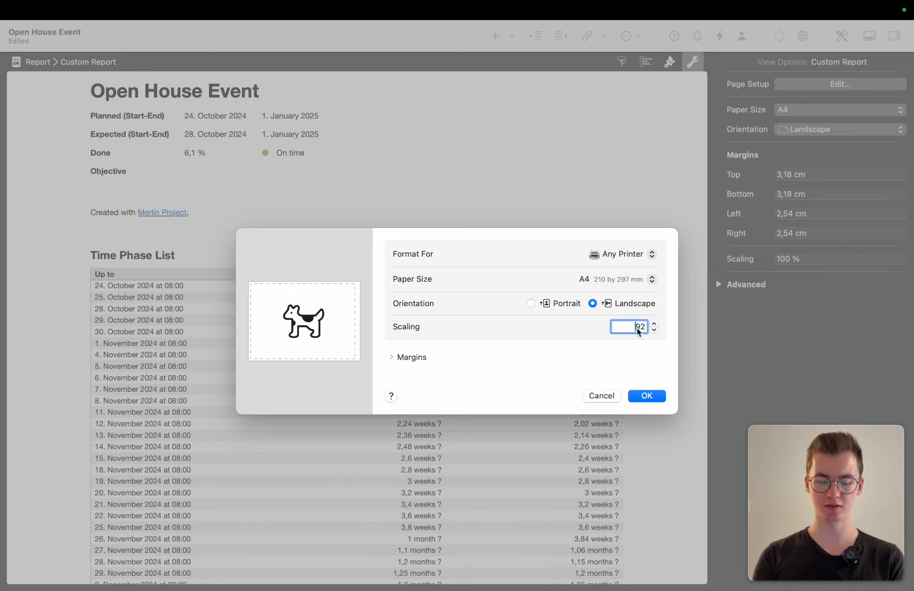
{"action": "key", "text": "super+a"}
{"action": "type", "text": "20"}
{"action": "key", "text": "Return"}
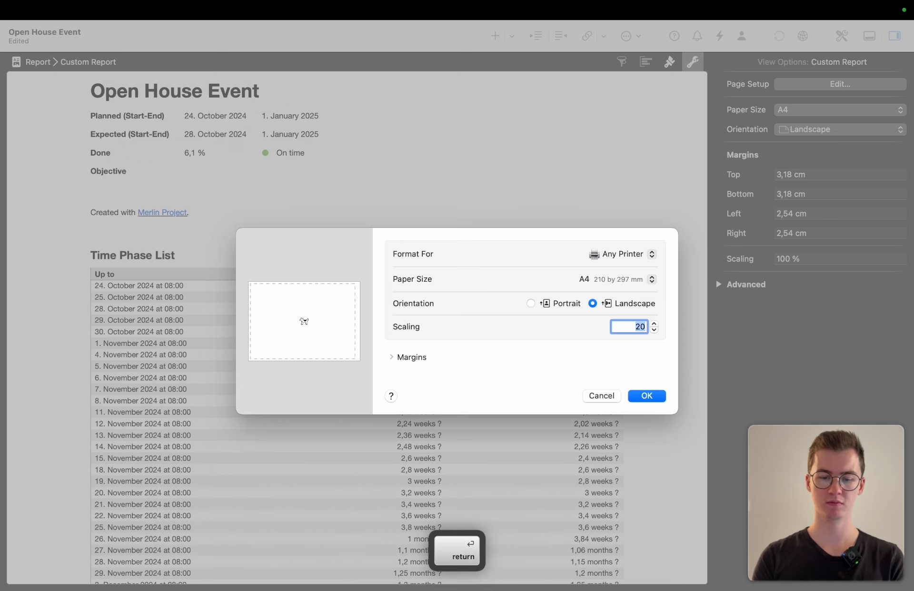
{"action": "left_click", "coordinate": [602, 397]}
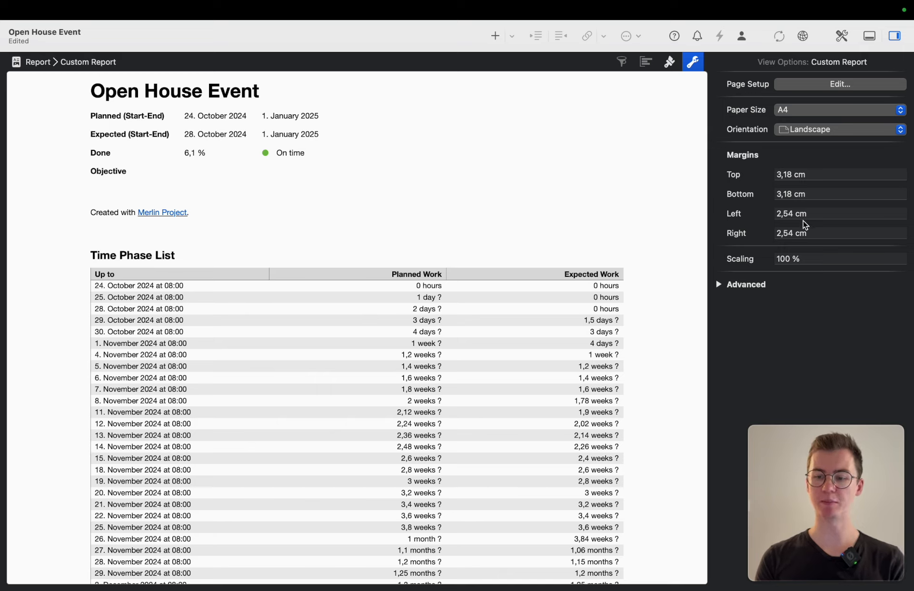
Step: Review the advanced view options of the custom report and close the view options
{"action": "left_click", "coordinate": [718, 286]}
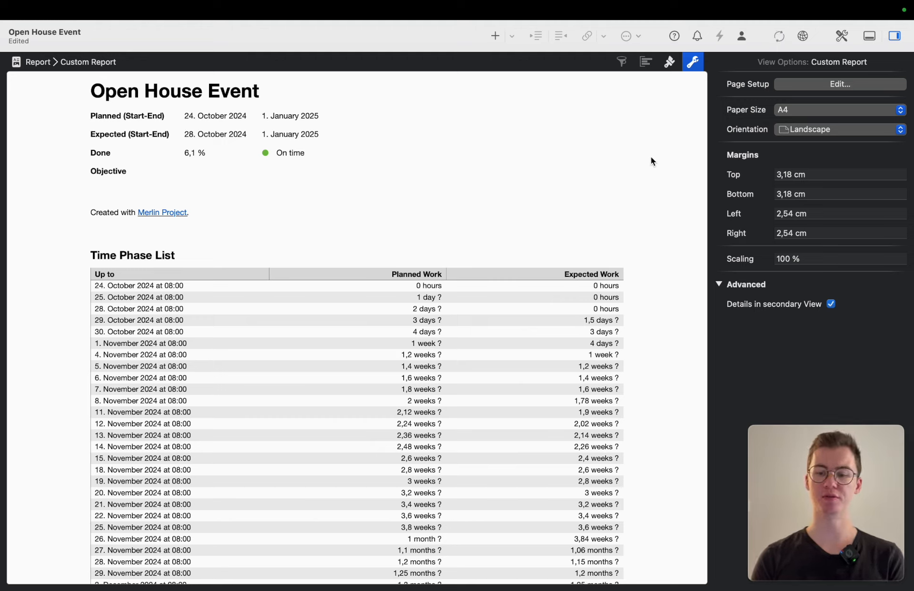
{"action": "left_click", "coordinate": [693, 62]}
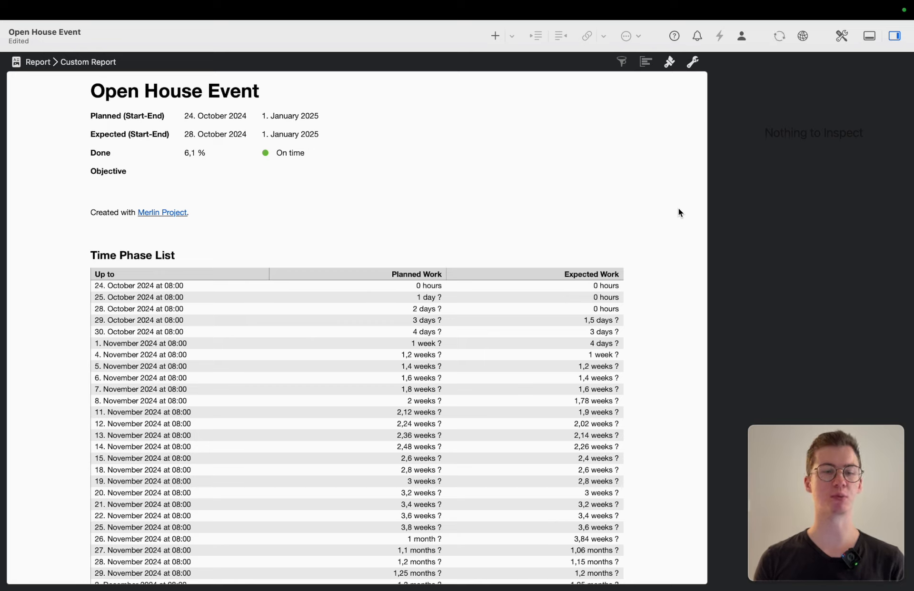